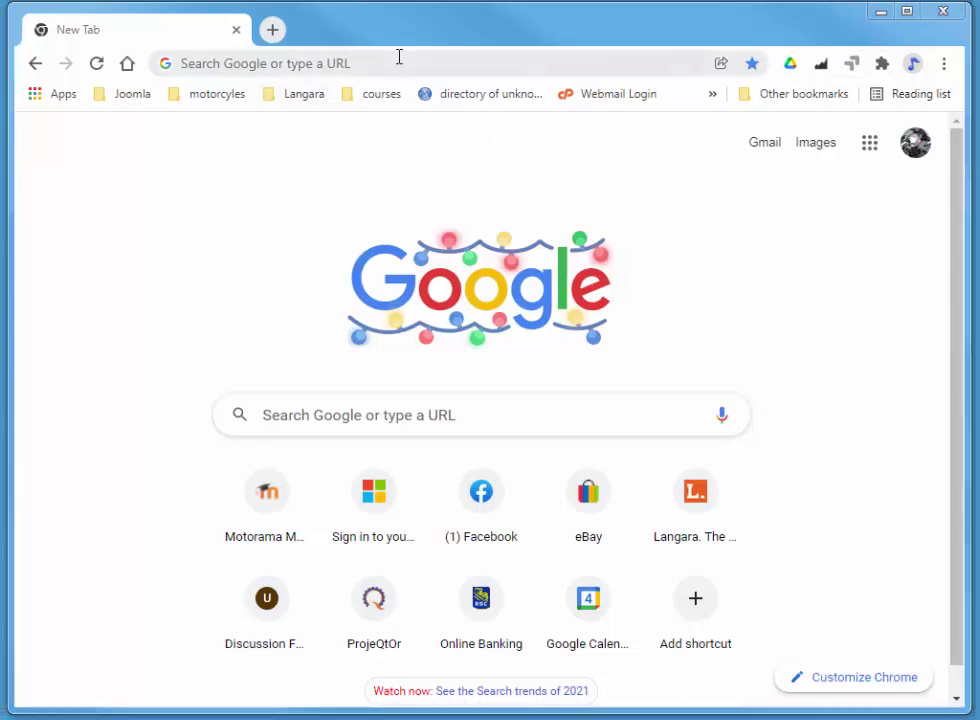
Step: Open the Canadian QuickBooks website at quickbooks.intuit.com/ca/
{"action": "left_click", "coordinate": [400, 57]}
{"action": "type", "text": "qu"}
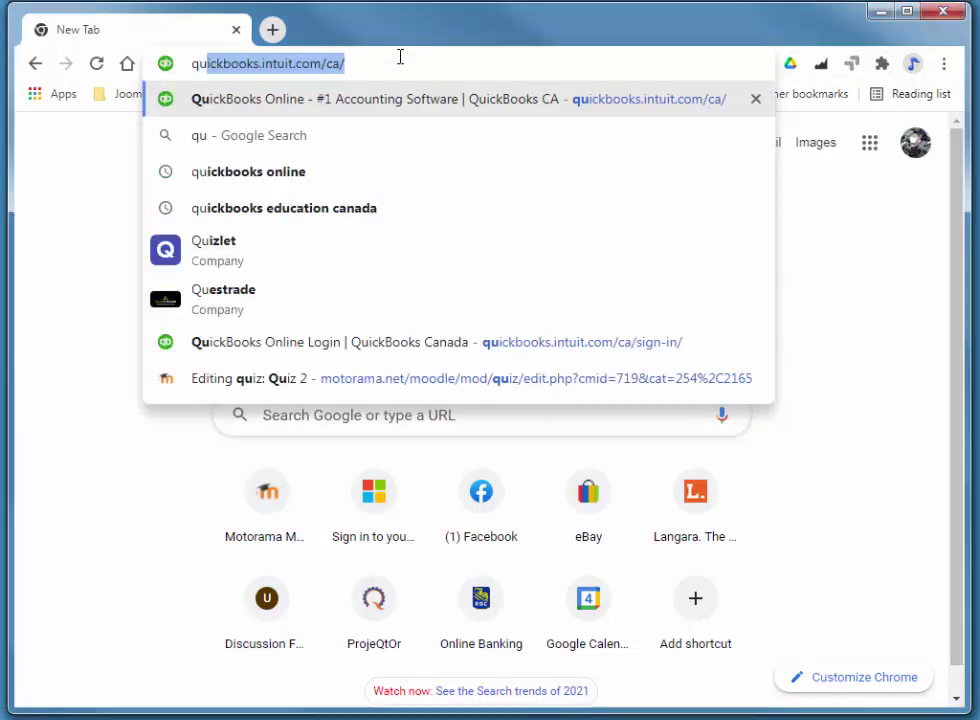
{"action": "key", "text": "Return"}
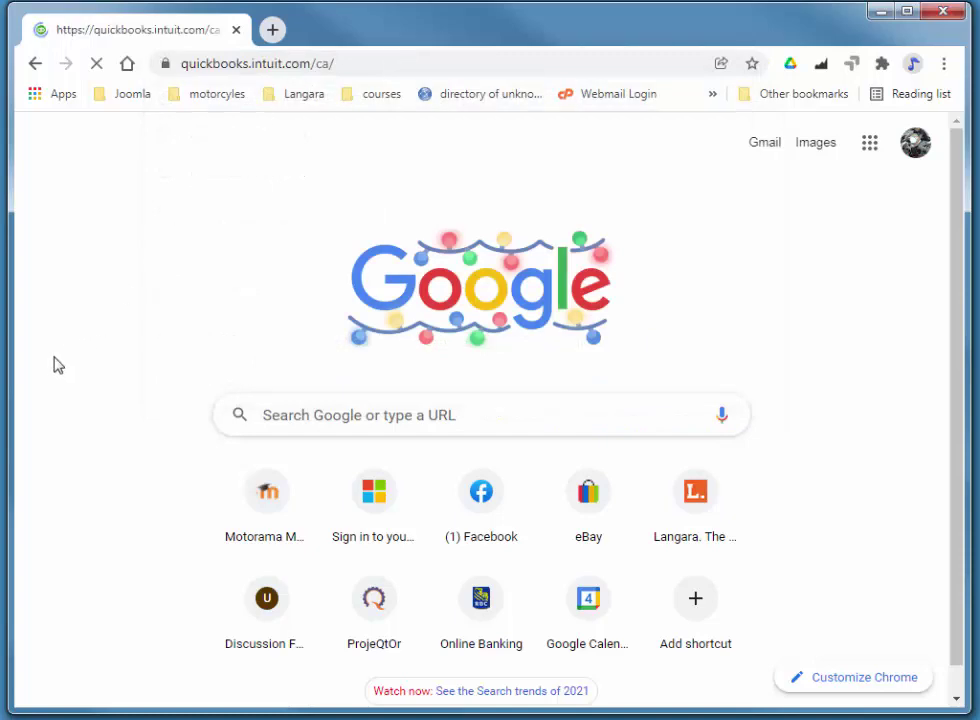
Step: Sign in to QuickBooks Online with the prefilled credentials and dismiss the mobile app promotion
{"action": "left_click_drag", "start_coordinate": [8, 383], "coordinate": [0, 383]}
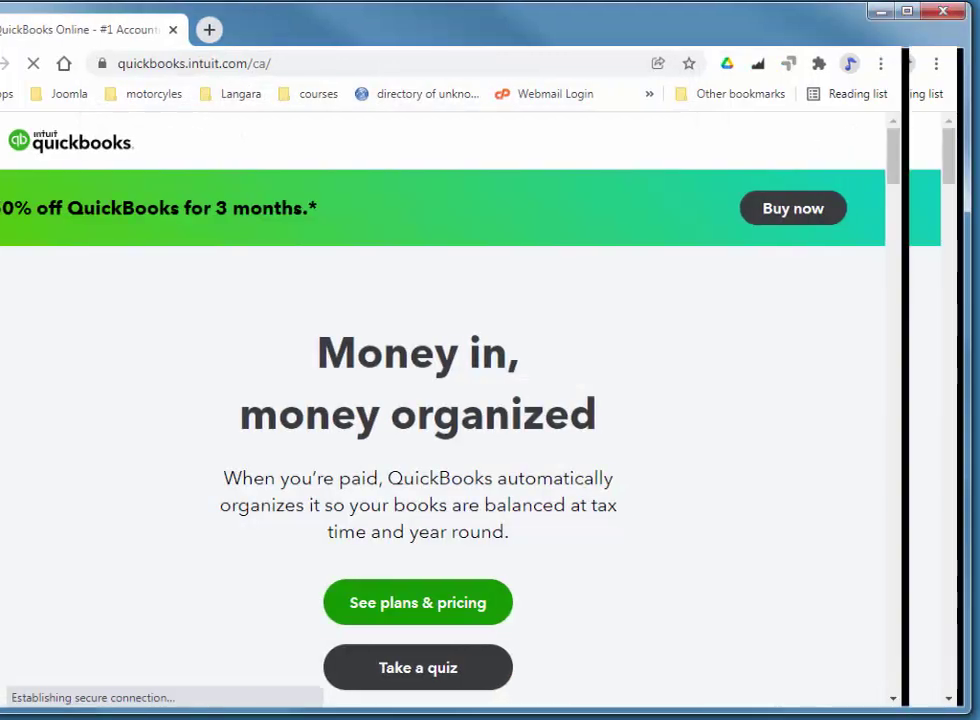
{"action": "mouse_move", "coordinate": [892, 186]}
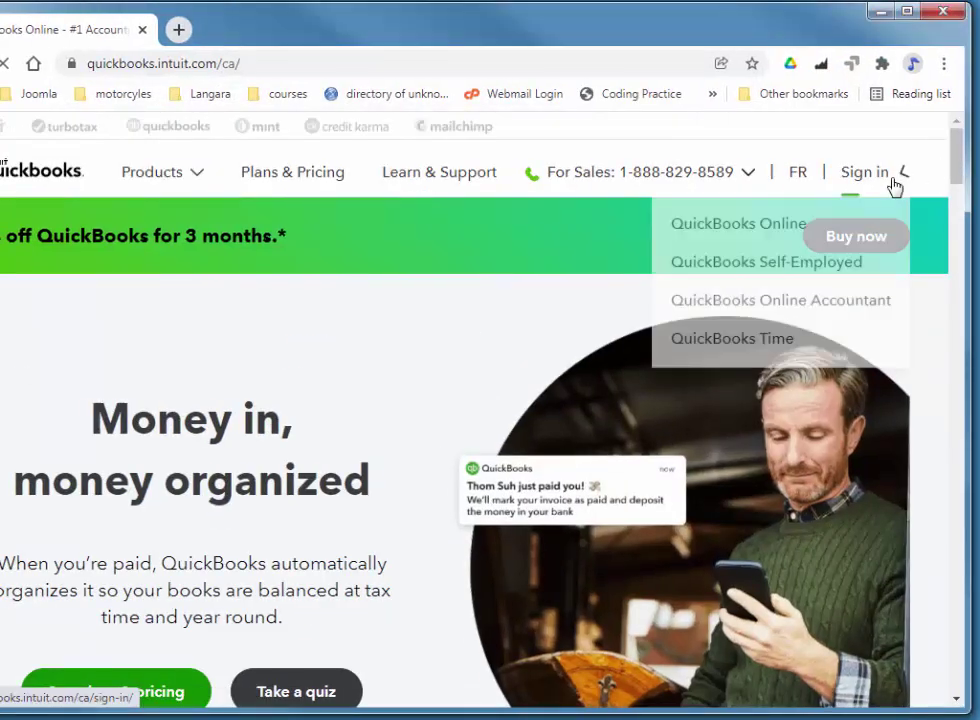
{"action": "left_click", "coordinate": [781, 228]}
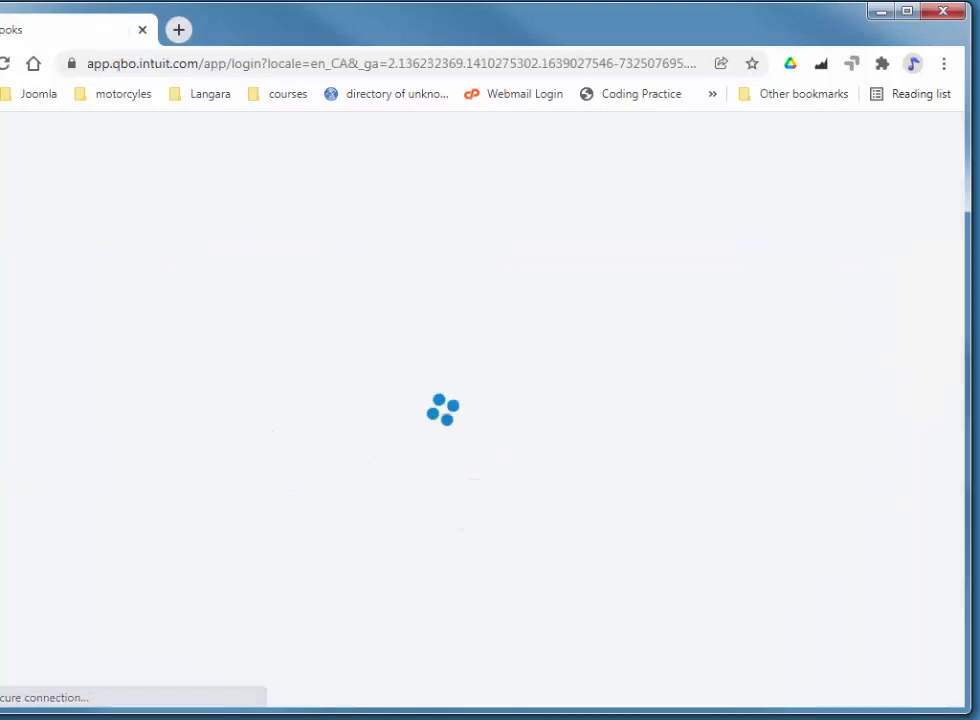
{"action": "left_click_drag", "start_coordinate": [0, 361], "coordinate": [11, 361]}
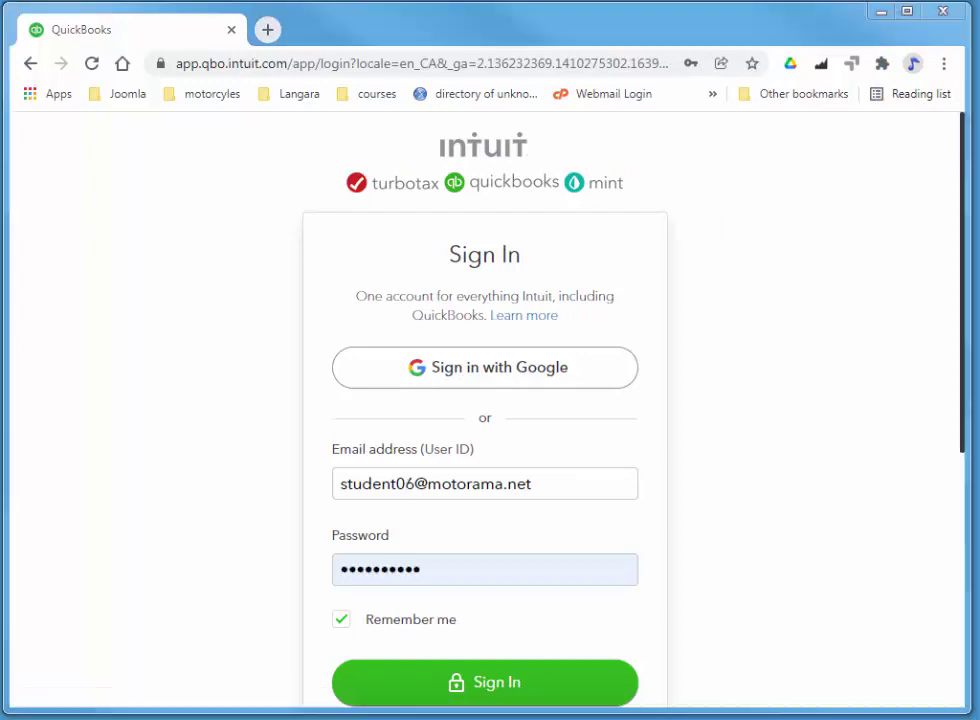
{"action": "left_click", "coordinate": [519, 690]}
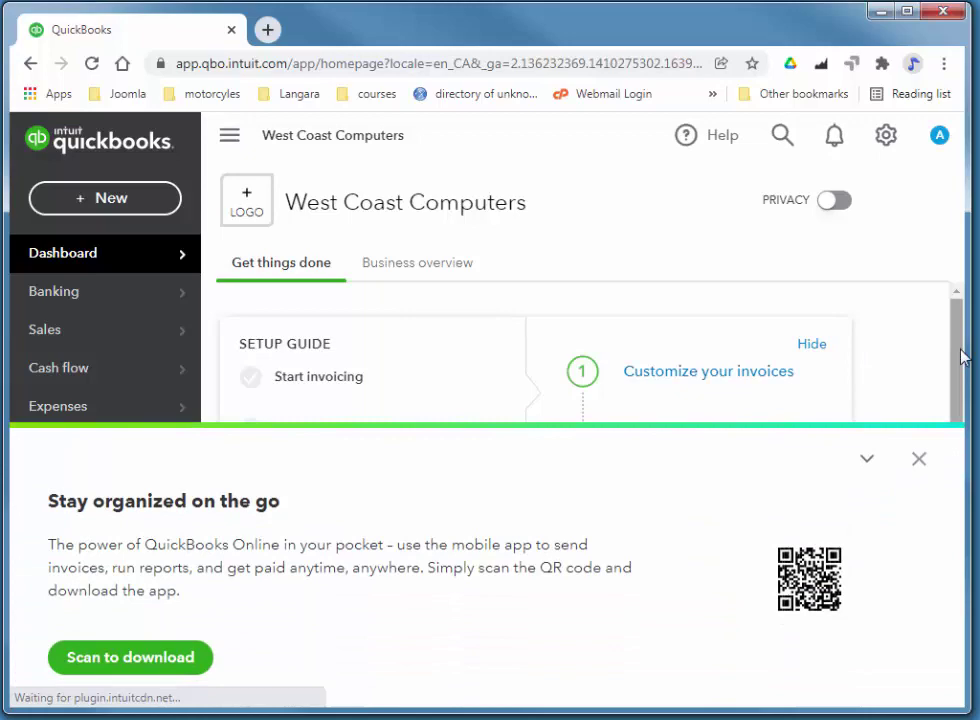
{"action": "left_click", "coordinate": [919, 459]}
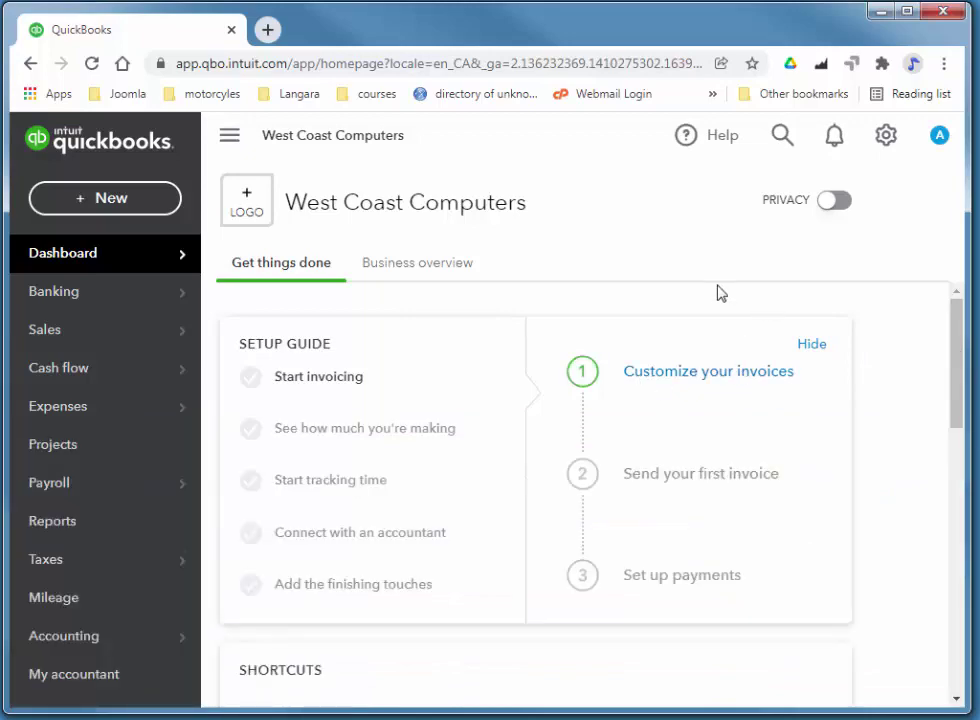
Step: Create a new budget named Budget 2021, keeping fiscal year FY2021, monthly interval, no pre-filled data and no subdivision
{"action": "left_click", "coordinate": [886, 140]}
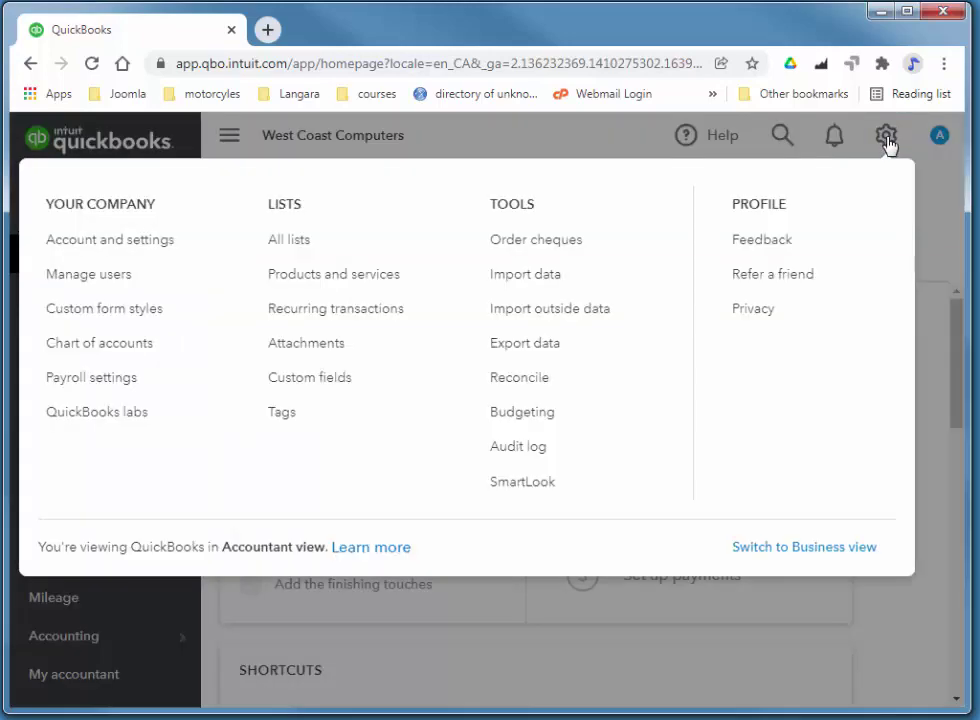
{"action": "left_click", "coordinate": [515, 415]}
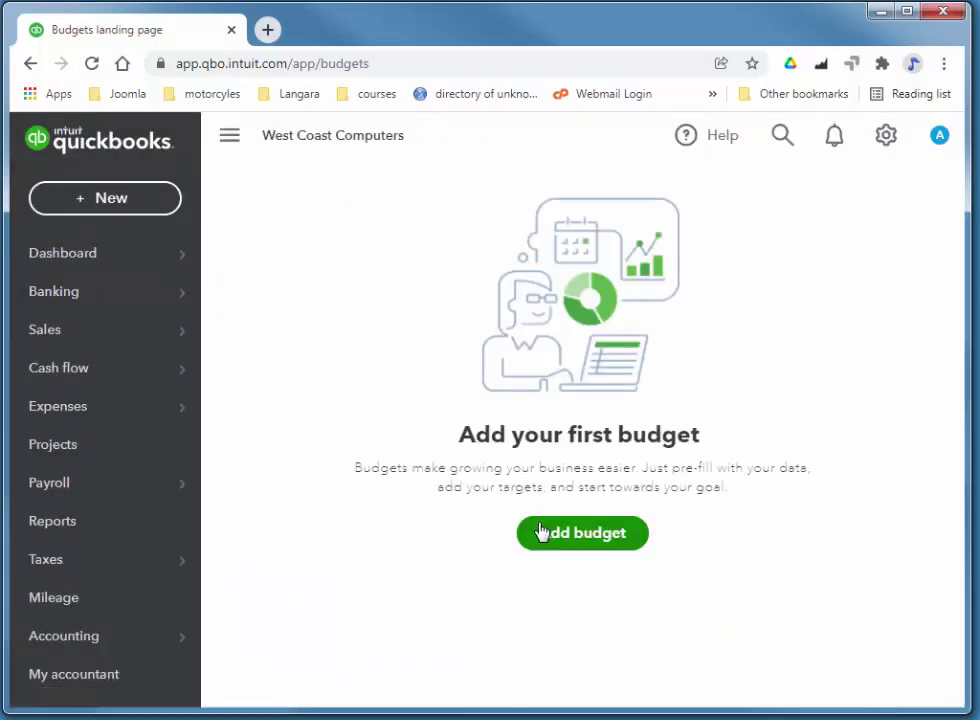
{"action": "left_click", "coordinate": [569, 545]}
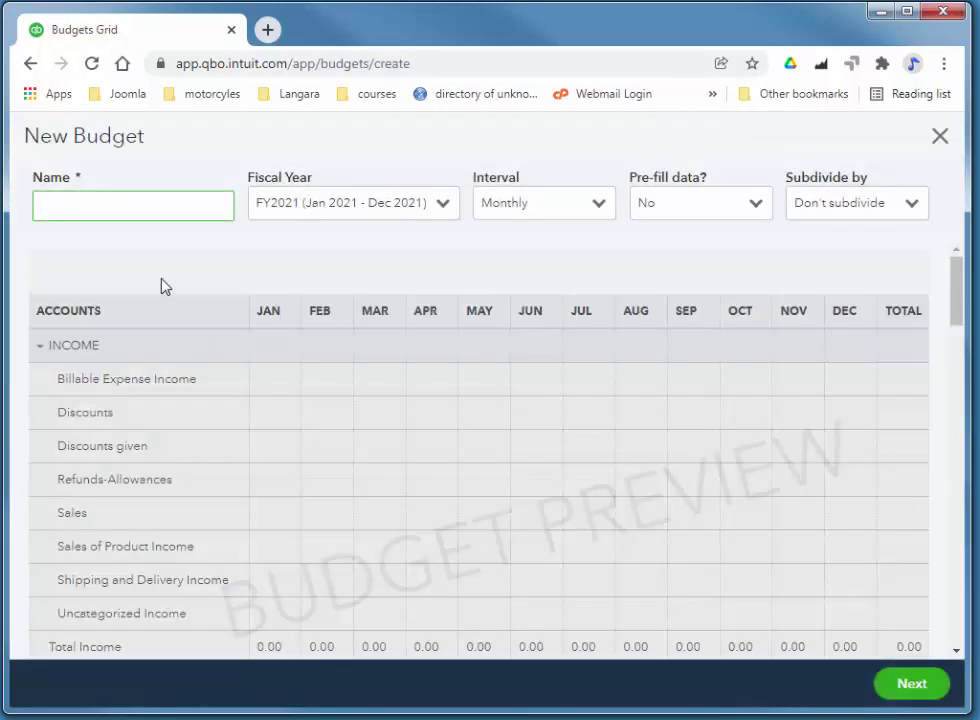
{"action": "left_click", "coordinate": [112, 207]}
{"action": "type", "text": "B"}
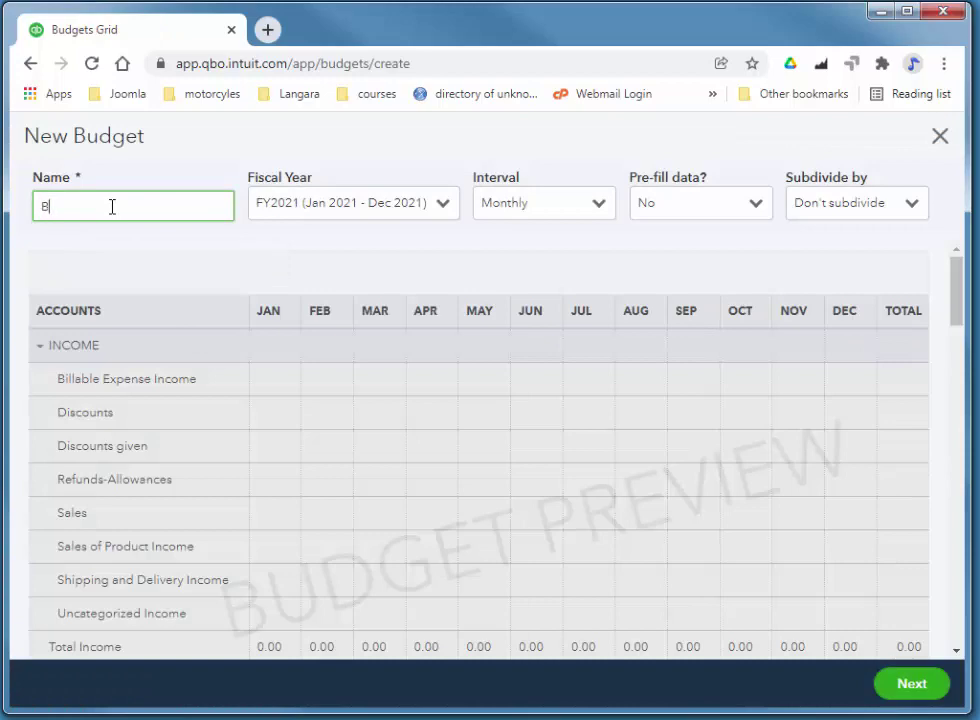
{"action": "type", "text": "udget 2021"}
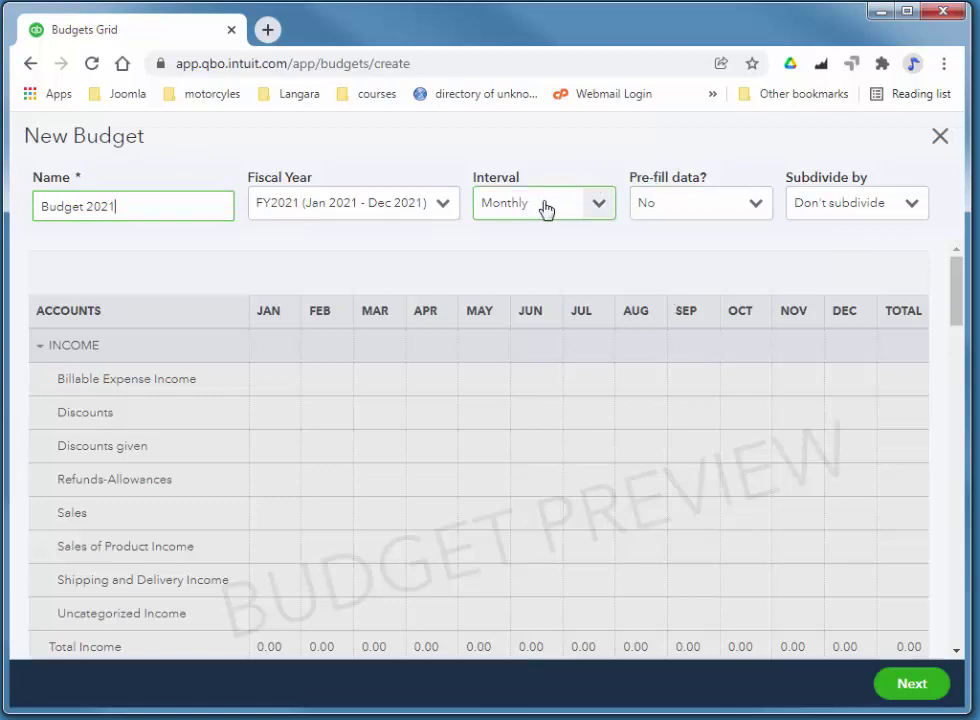
{"action": "left_click", "coordinate": [910, 688]}
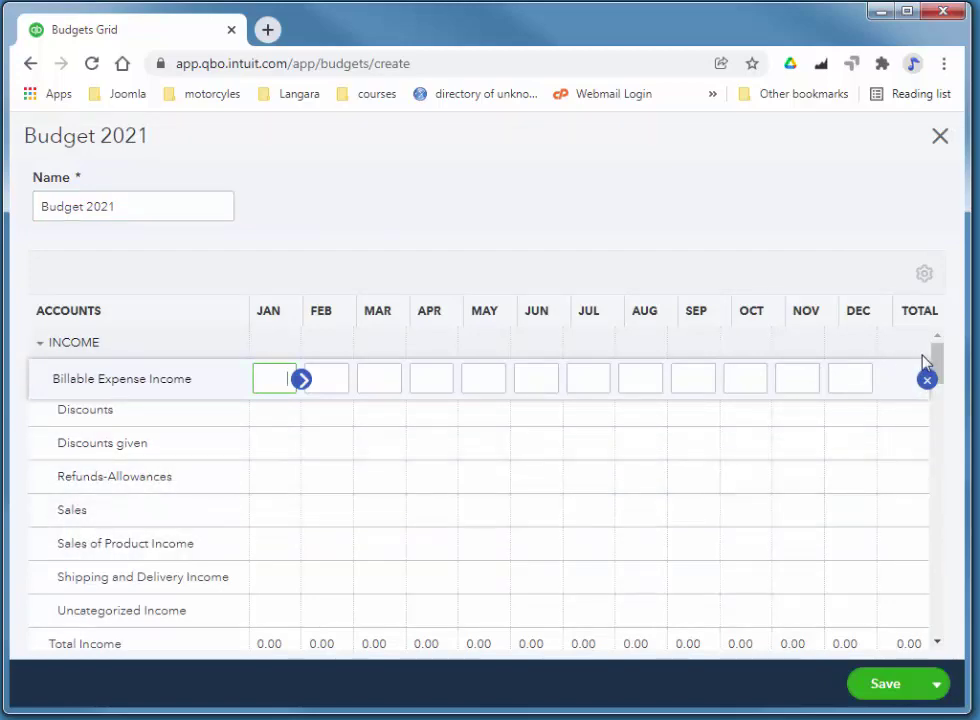
Step: Budget 20,000 for Sales in January and copy that amount across the remaining months
{"action": "left_click_drag", "start_coordinate": [938, 368], "coordinate": [938, 378]}
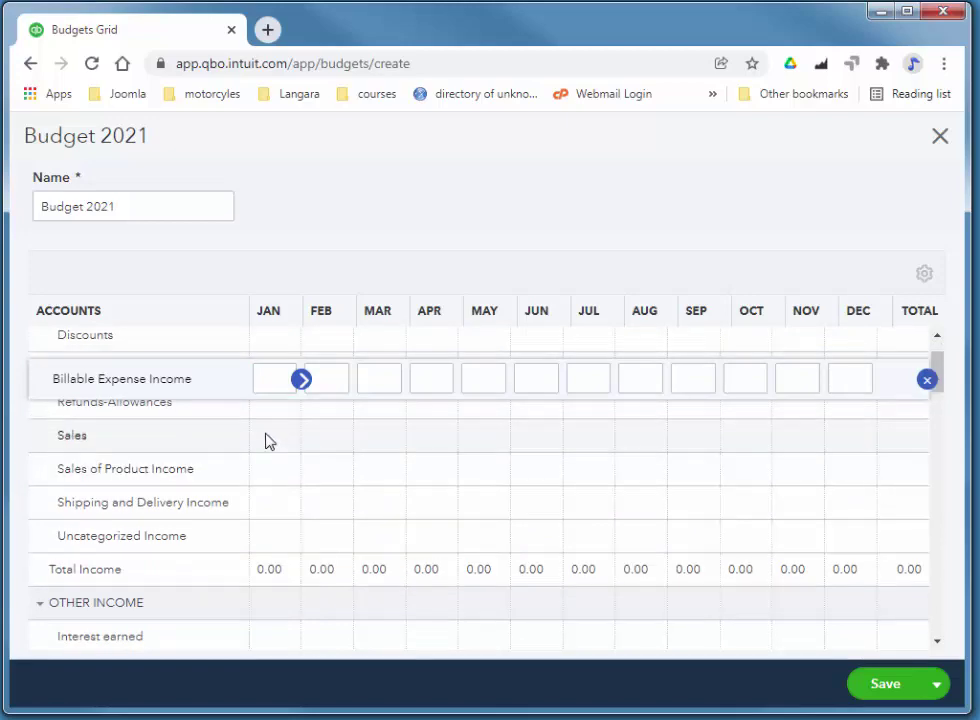
{"action": "left_click", "coordinate": [266, 440]}
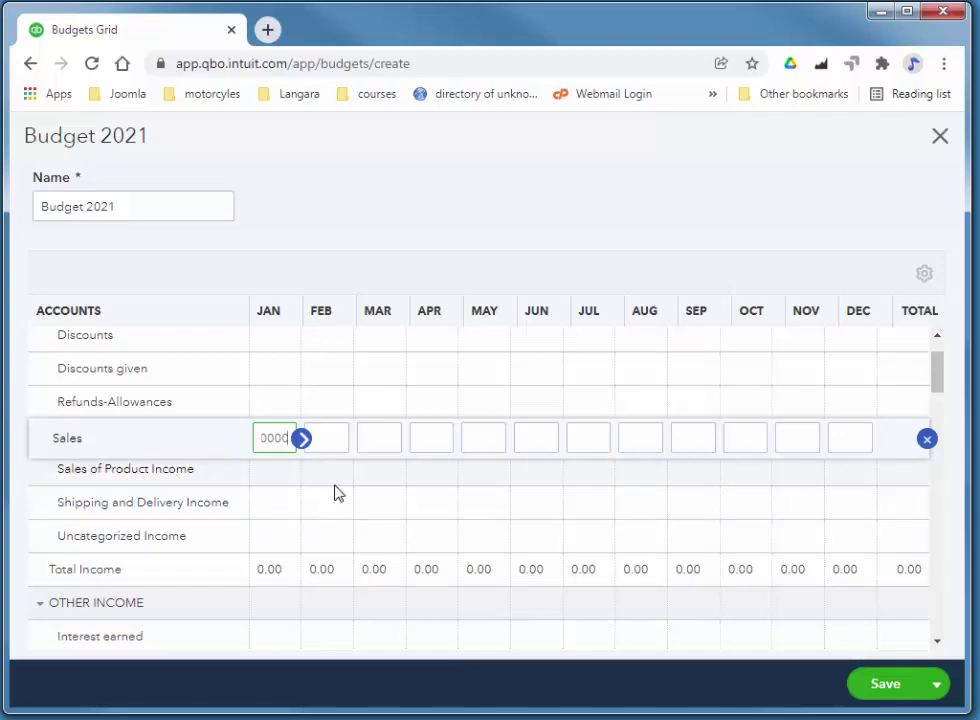
{"action": "left_click", "coordinate": [302, 439]}
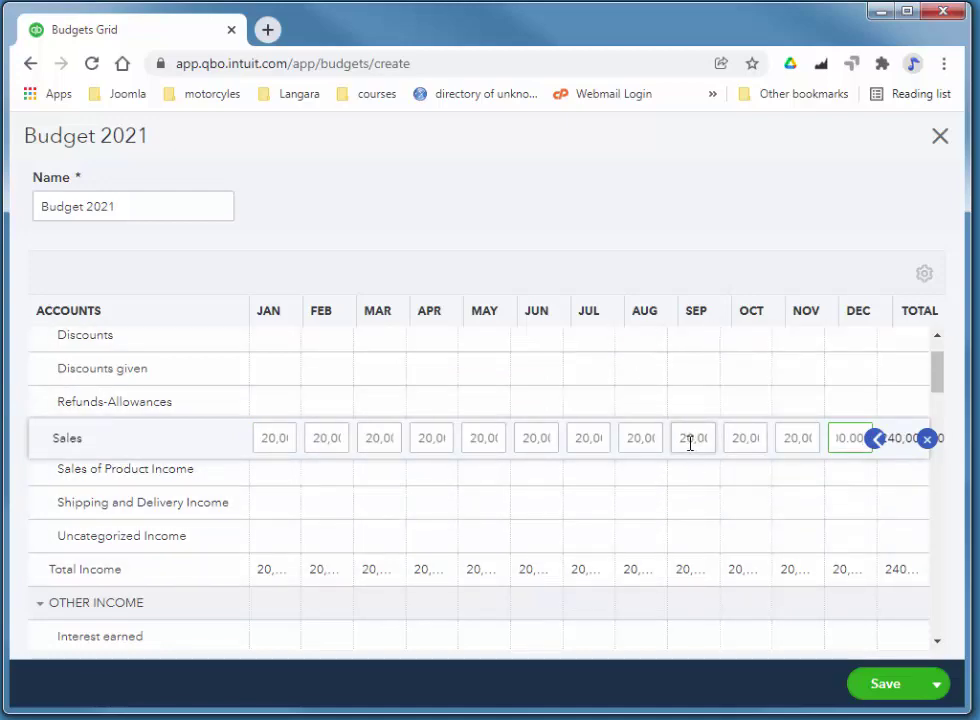
Step: Raise the Sales budget to 22,000 for October and copy it through December
{"action": "left_click", "coordinate": [740, 438]}
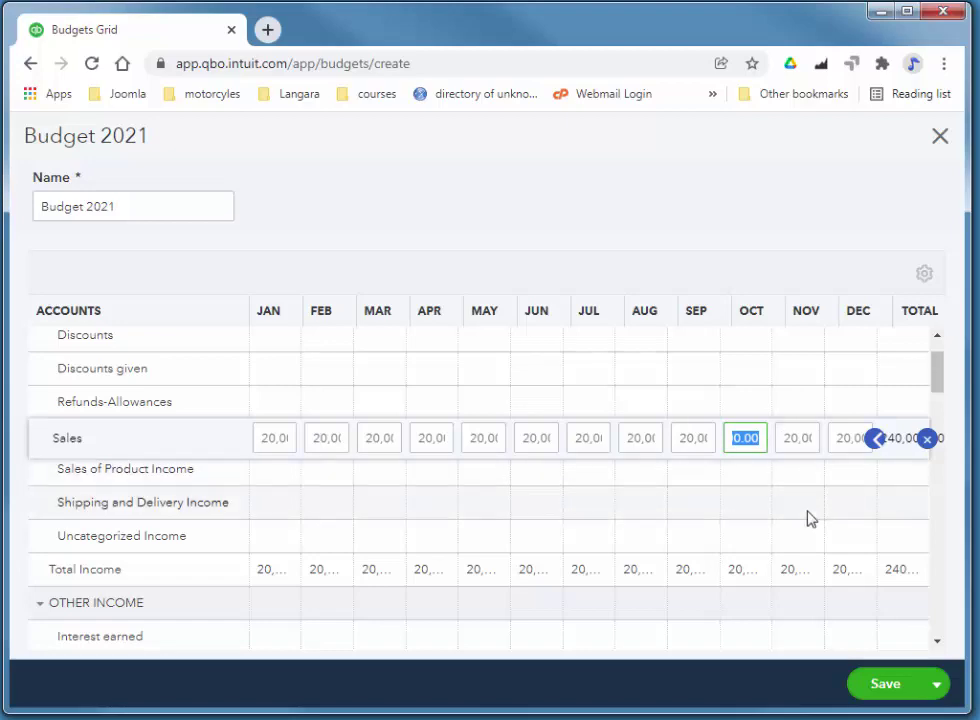
{"action": "type", "text": "22"}
{"action": "left_click", "coordinate": [770, 438]}
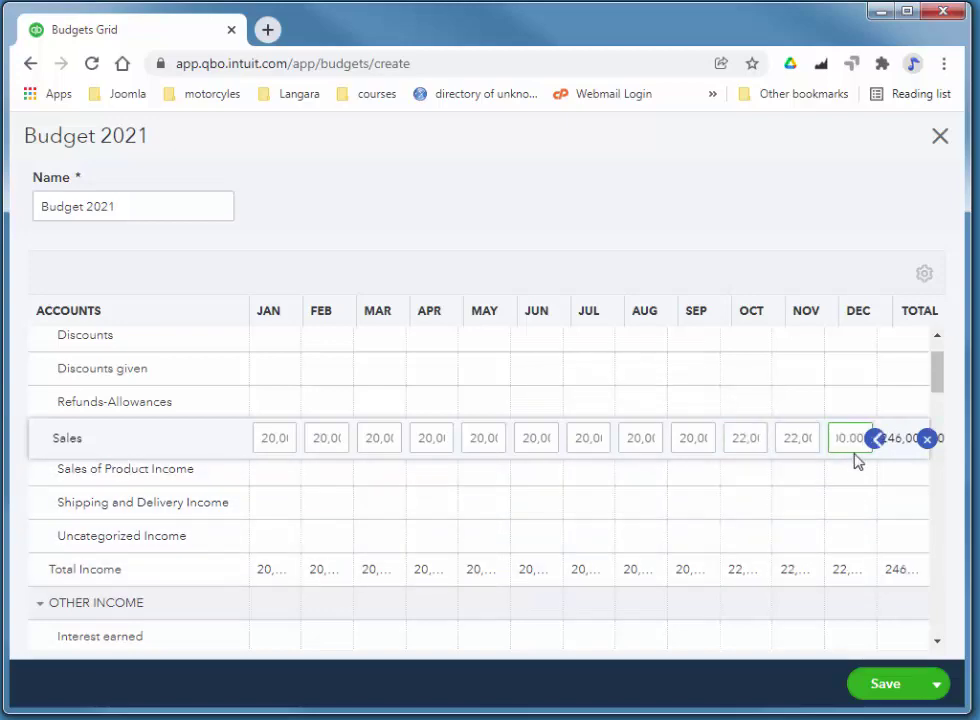
Step: Set the June Sales budget to 18,000, then save and close the budget
{"action": "left_click", "coordinate": [519, 438]}
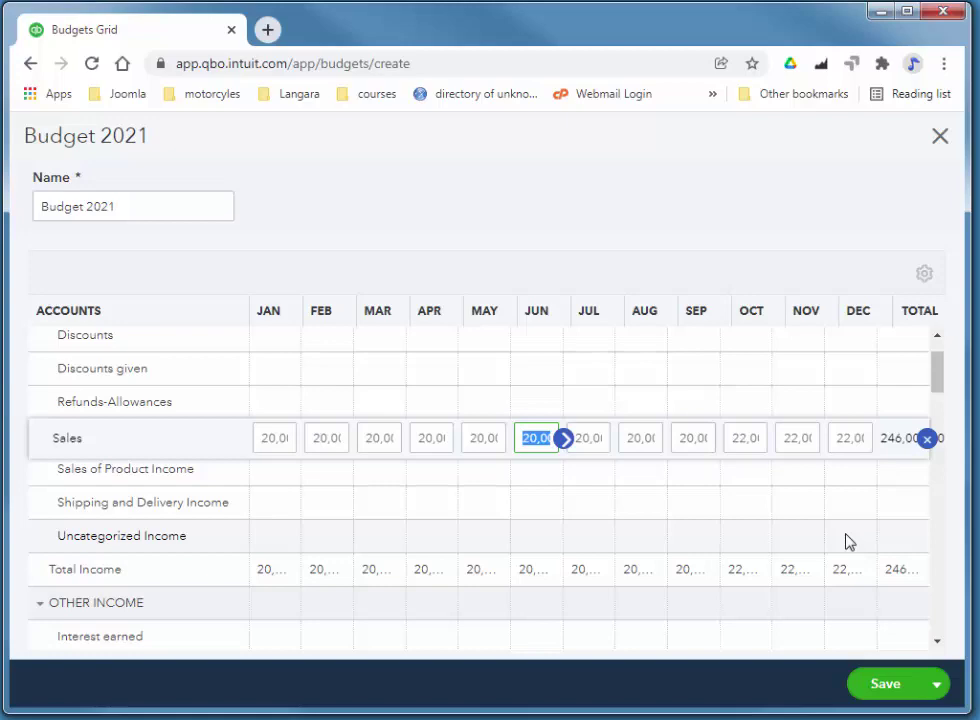
{"action": "type", "text": "18"}
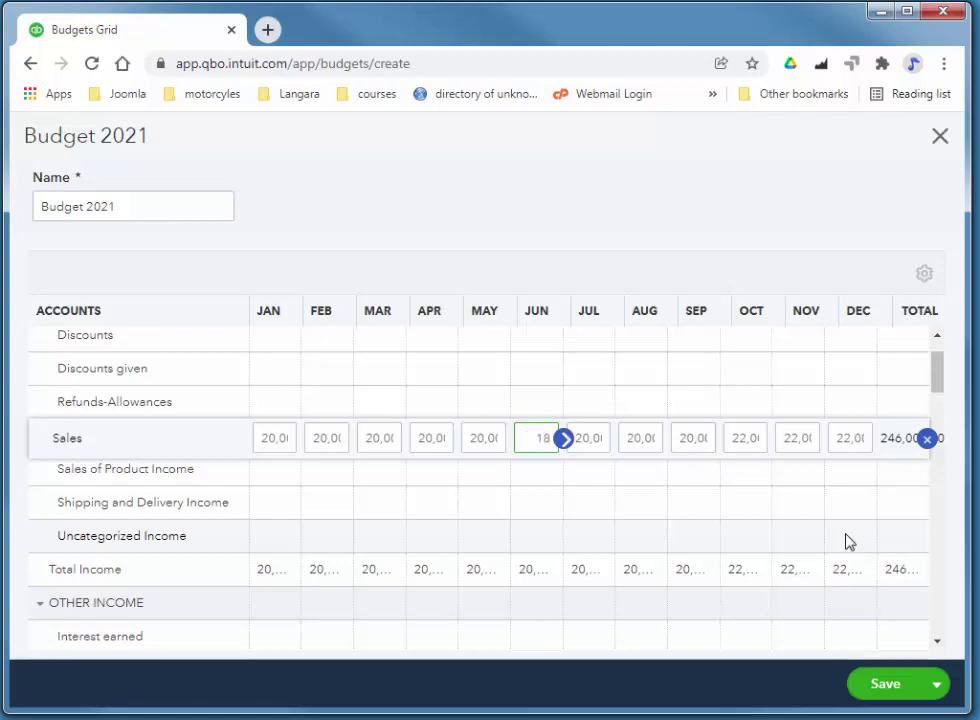
{"action": "key", "text": "Return"}
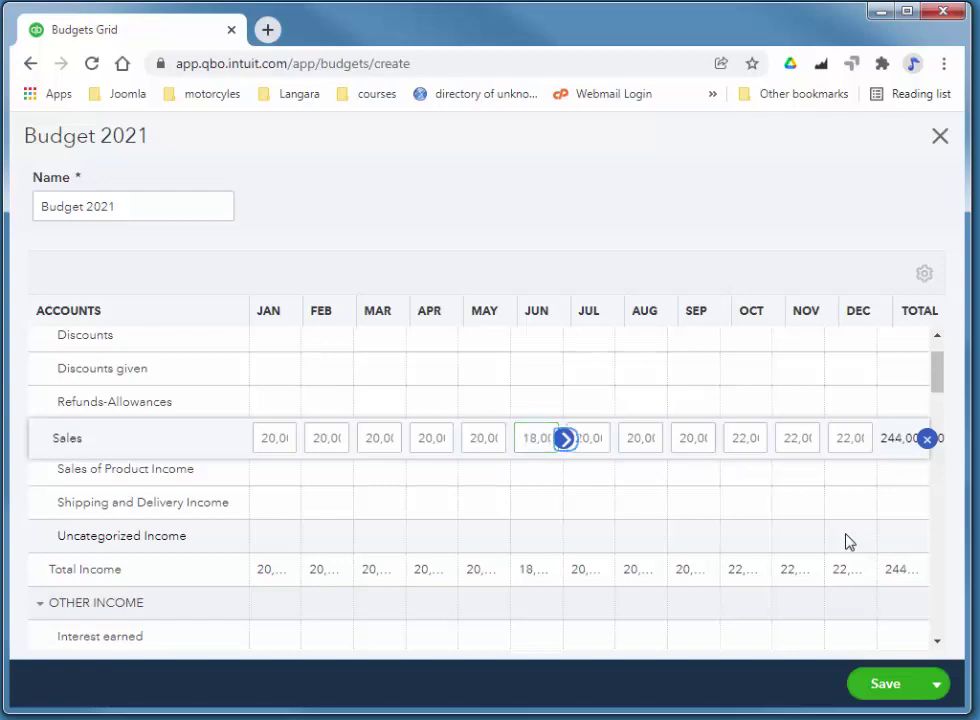
{"action": "left_click", "coordinate": [886, 685]}
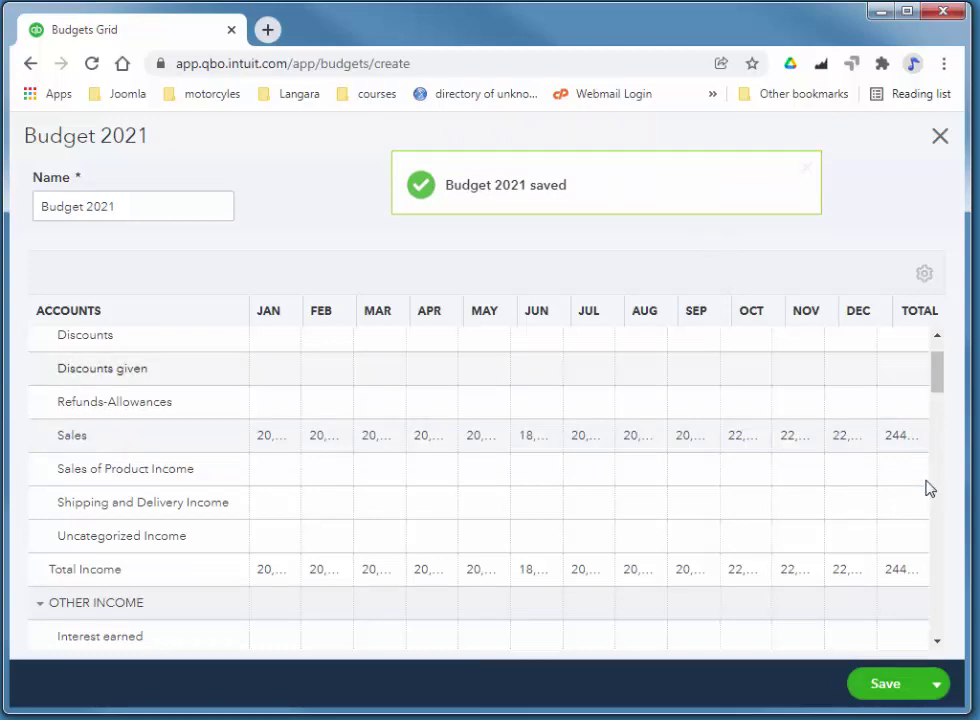
{"action": "left_click", "coordinate": [940, 140]}
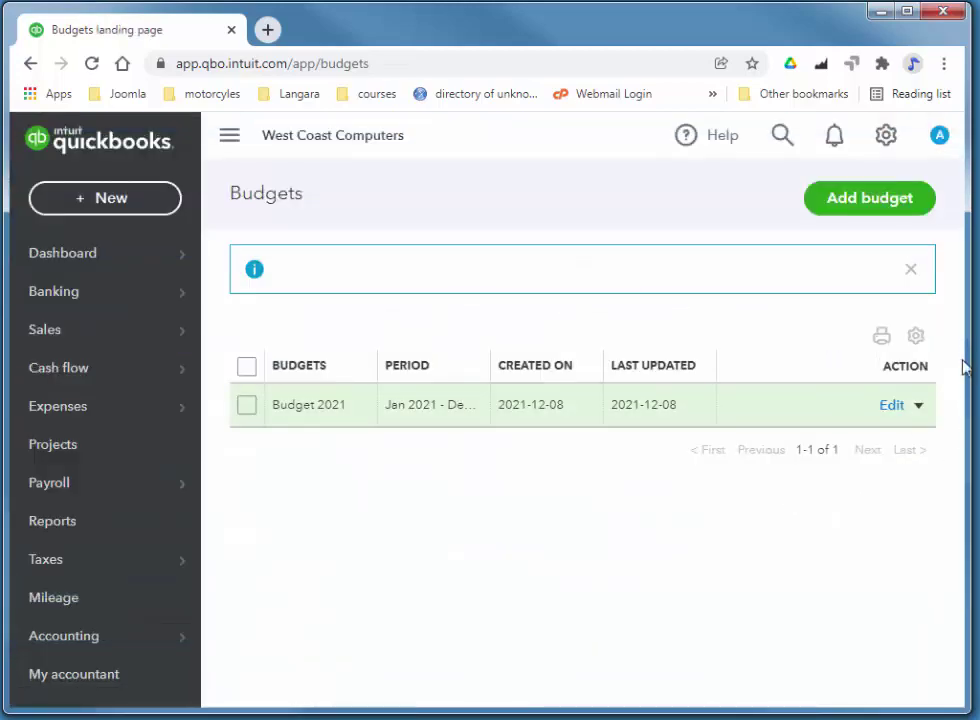
Step: Run the Budgets vs. Actuals report for Budget 2021 and collapse the navigation sidebar
{"action": "left_click", "coordinate": [921, 408]}
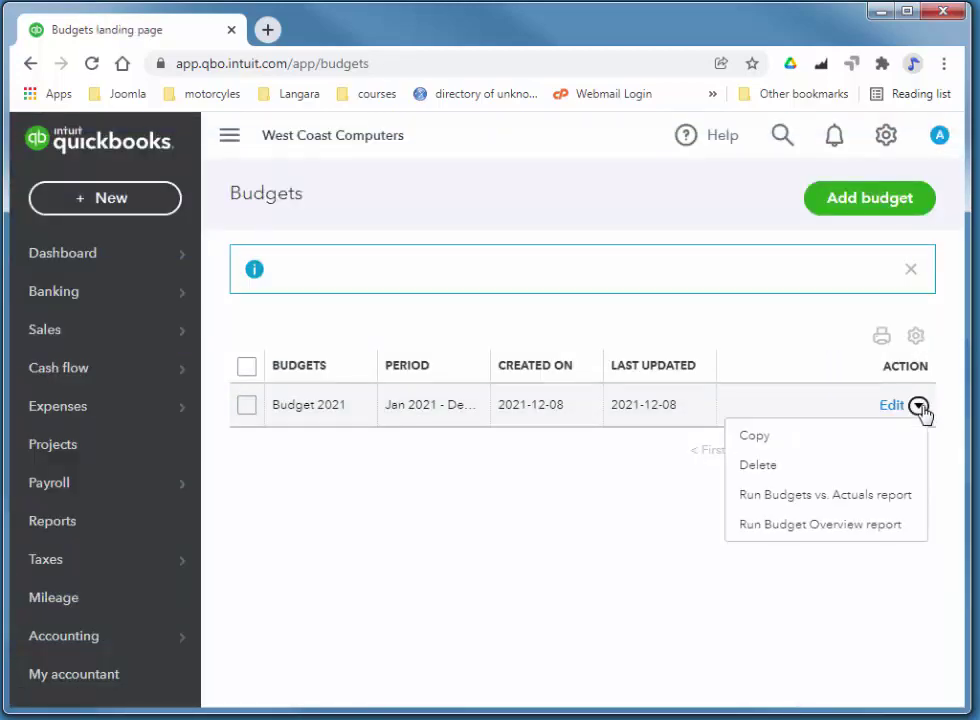
{"action": "left_click", "coordinate": [834, 498]}
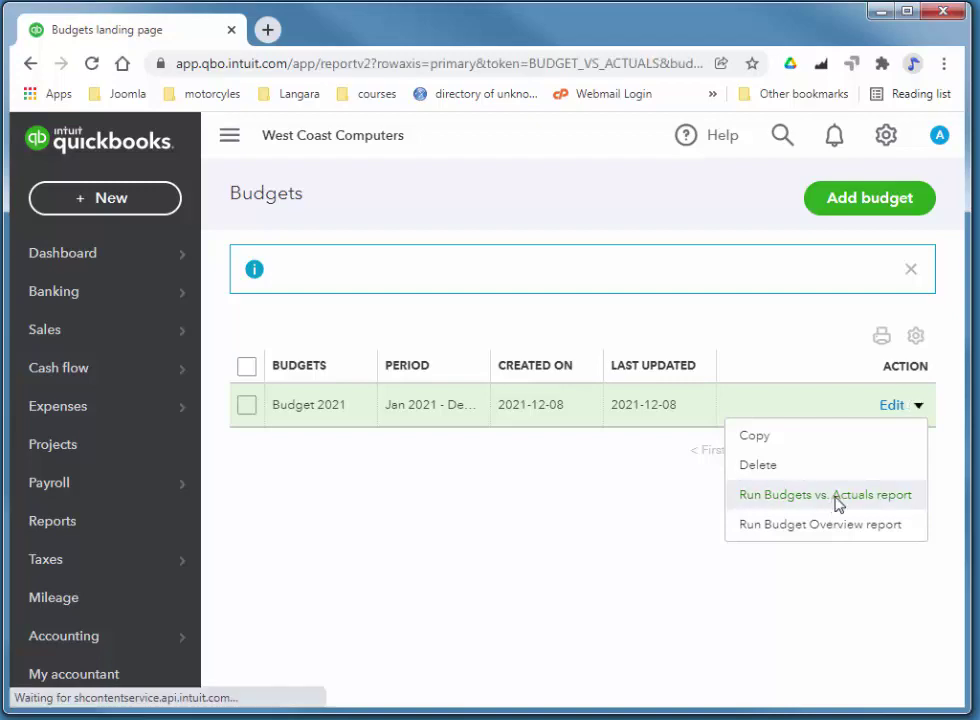
{"action": "scroll", "coordinate": [428, 253], "scroll_direction": "down", "scroll_amount": 3}
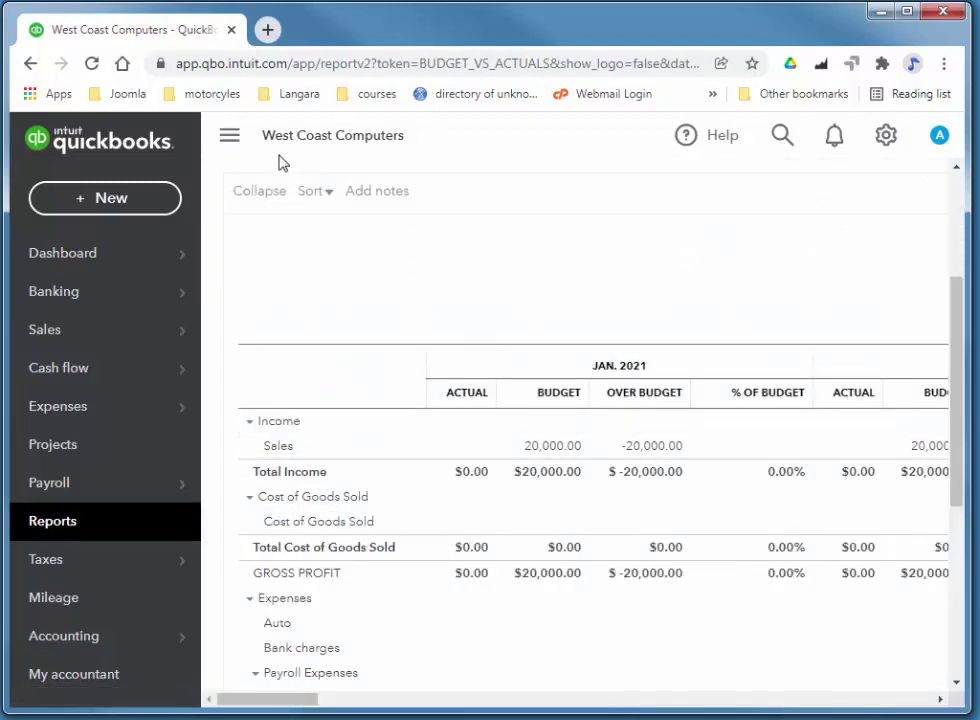
{"action": "left_click", "coordinate": [231, 138]}
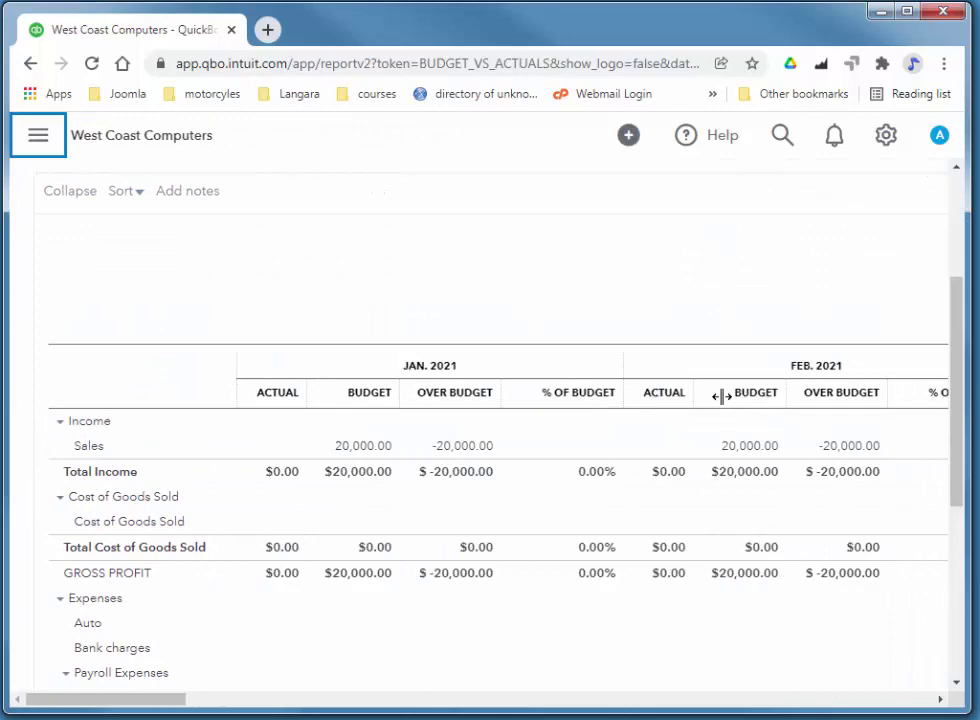
Step: Restrict the report period to 01/12/2021 through 31/12/2021, rerun the report and review actual against budgeted amounts
{"action": "left_click_drag", "start_coordinate": [956, 354], "coordinate": [966, 237]}
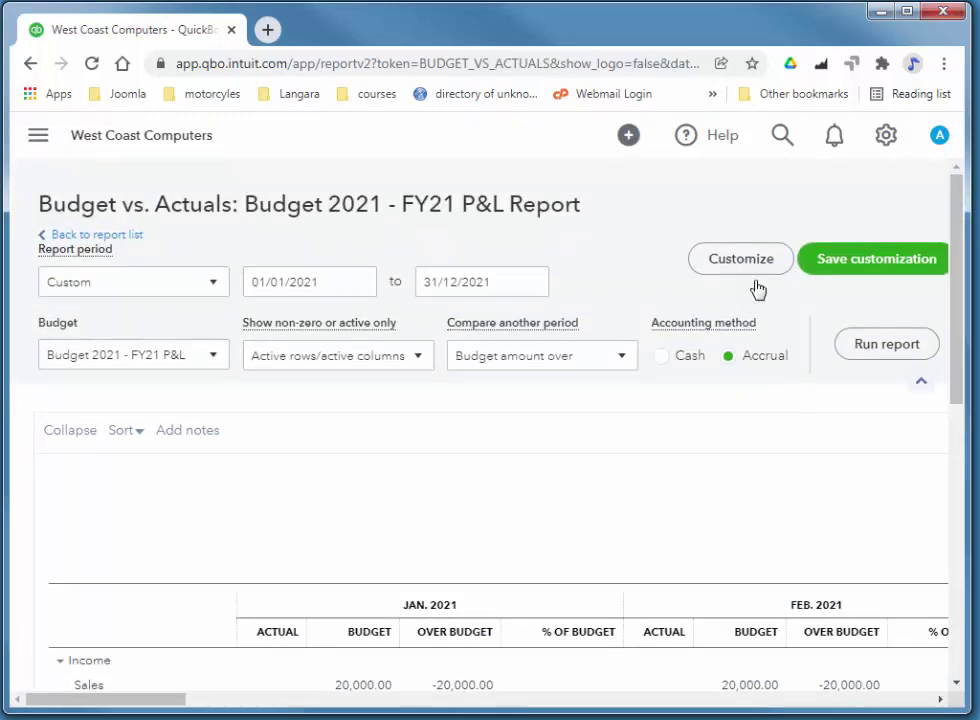
{"action": "left_click_drag", "start_coordinate": [318, 281], "coordinate": [243, 298]}
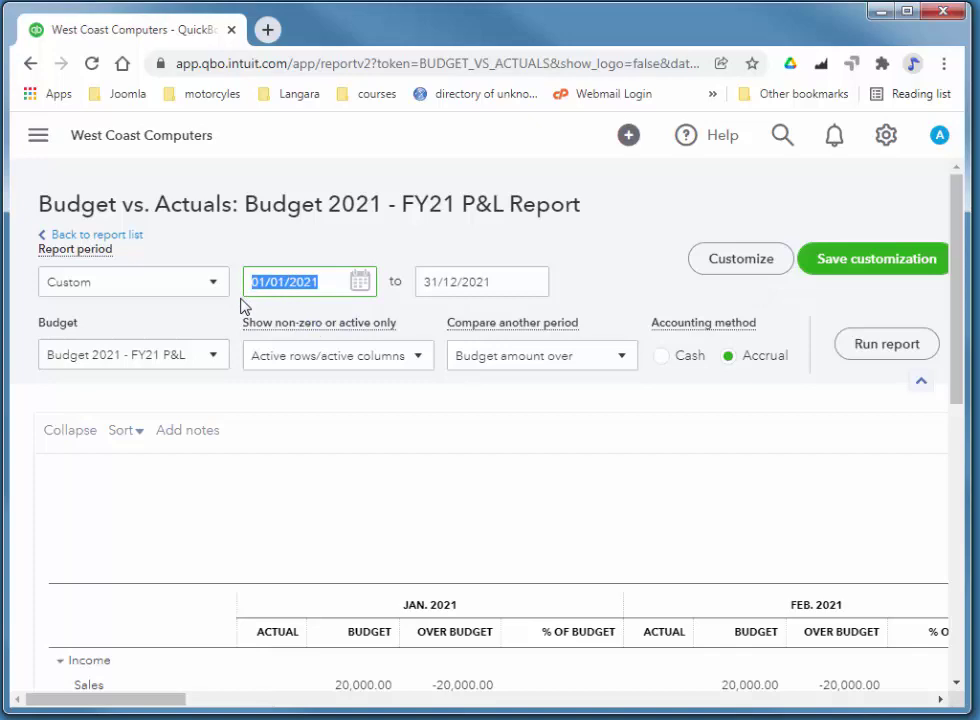
{"action": "type", "text": "1"}
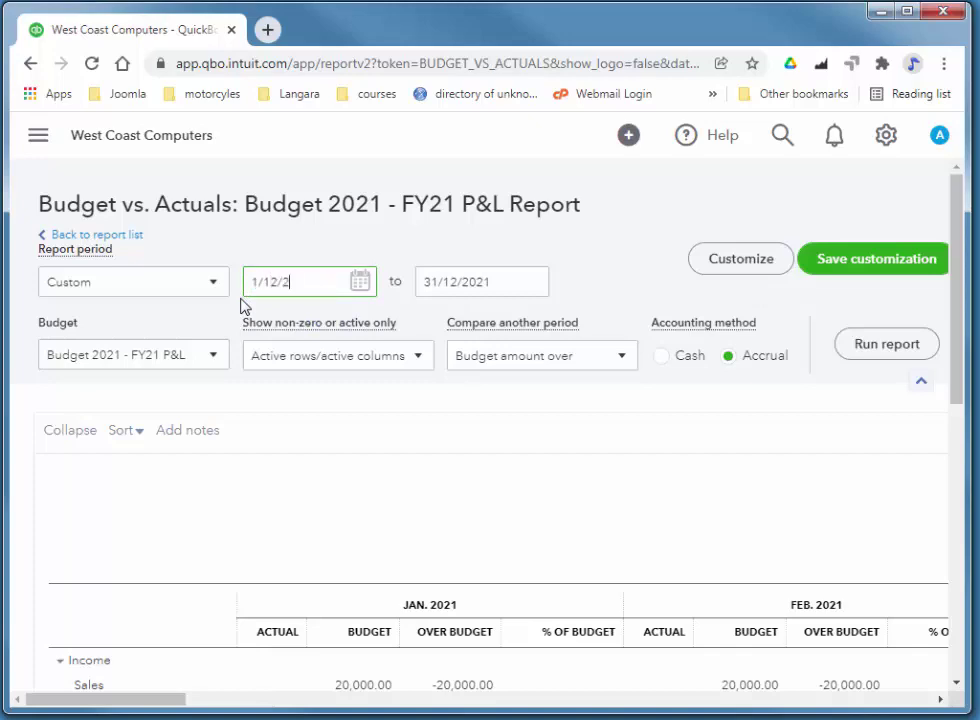
{"action": "key", "text": "Tab"}
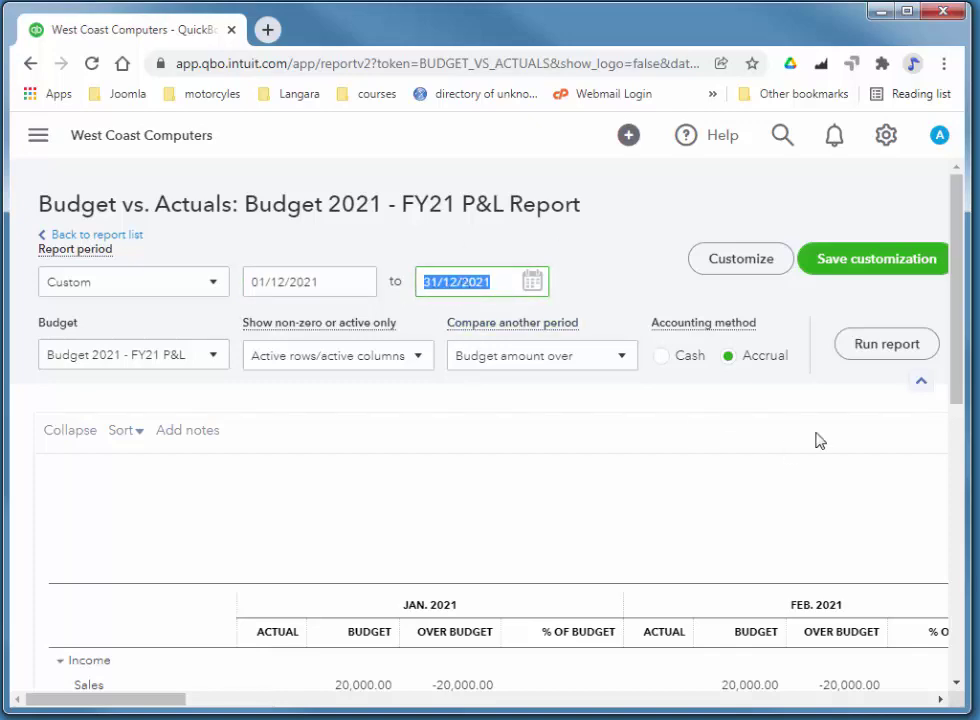
{"action": "left_click", "coordinate": [897, 352]}
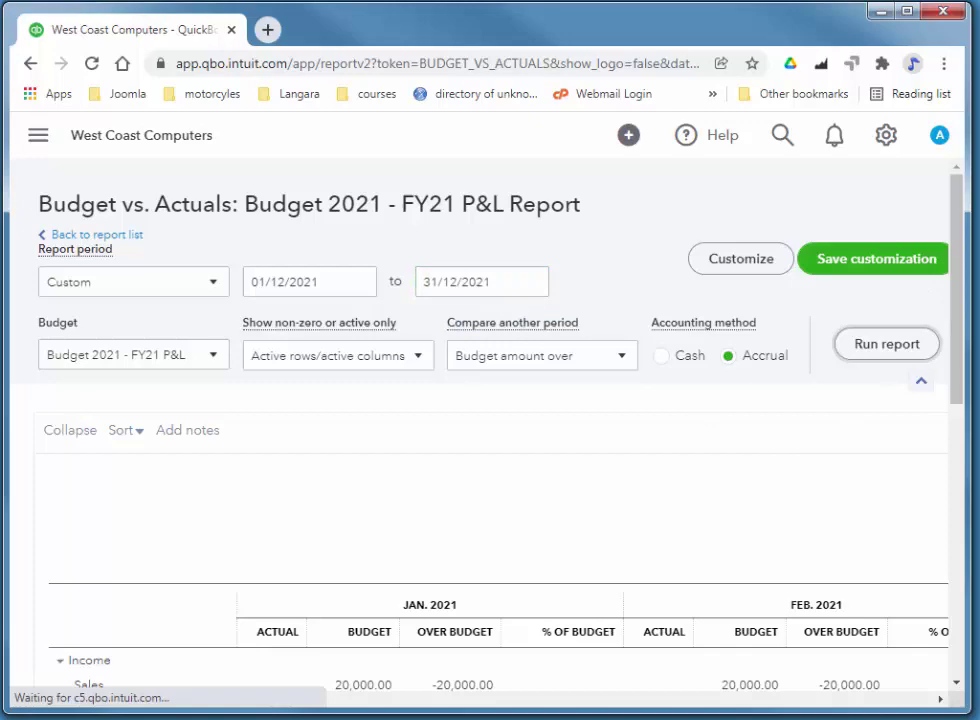
{"action": "left_click_drag", "start_coordinate": [956, 361], "coordinate": [960, 435]}
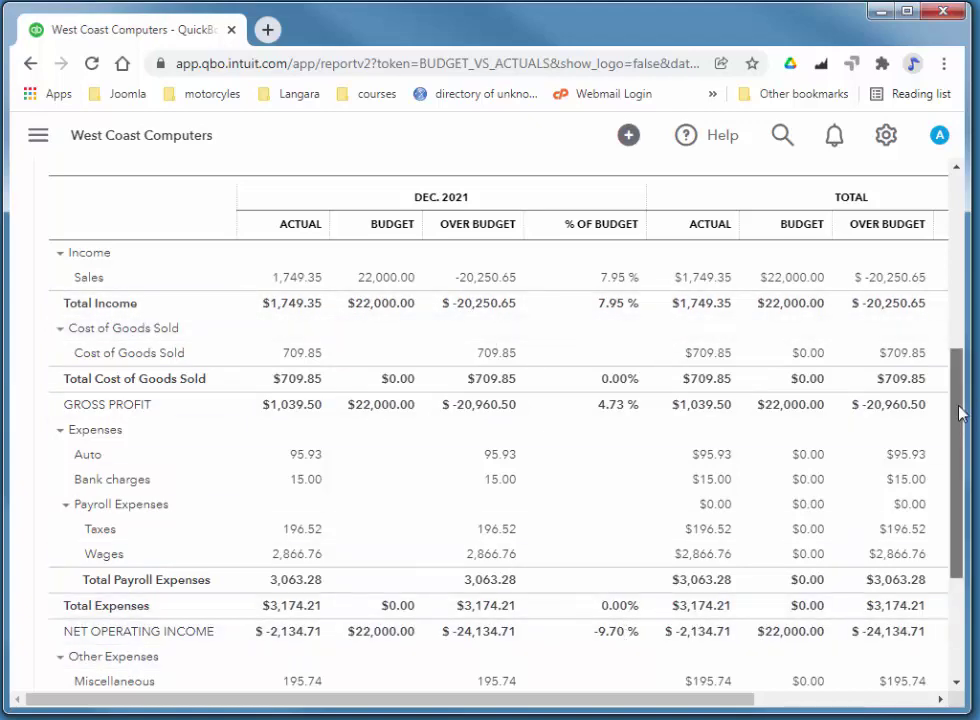
{"action": "left_click_drag", "start_coordinate": [958, 416], "coordinate": [958, 219]}
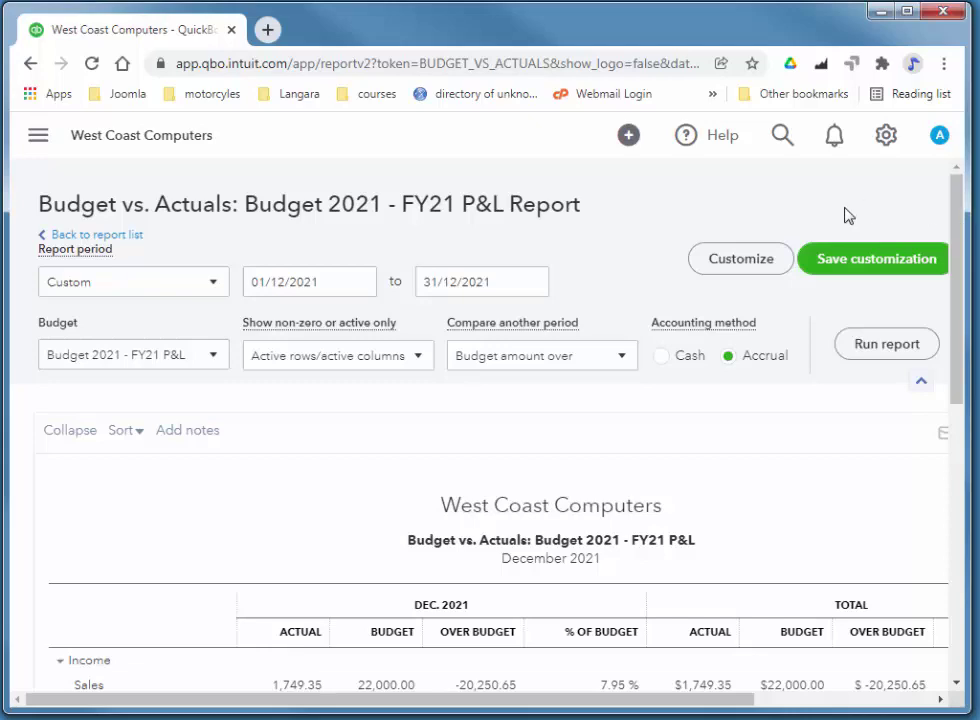
Step: Open the tag list and create and save a new tag group named Departments
{"action": "left_click", "coordinate": [886, 137]}
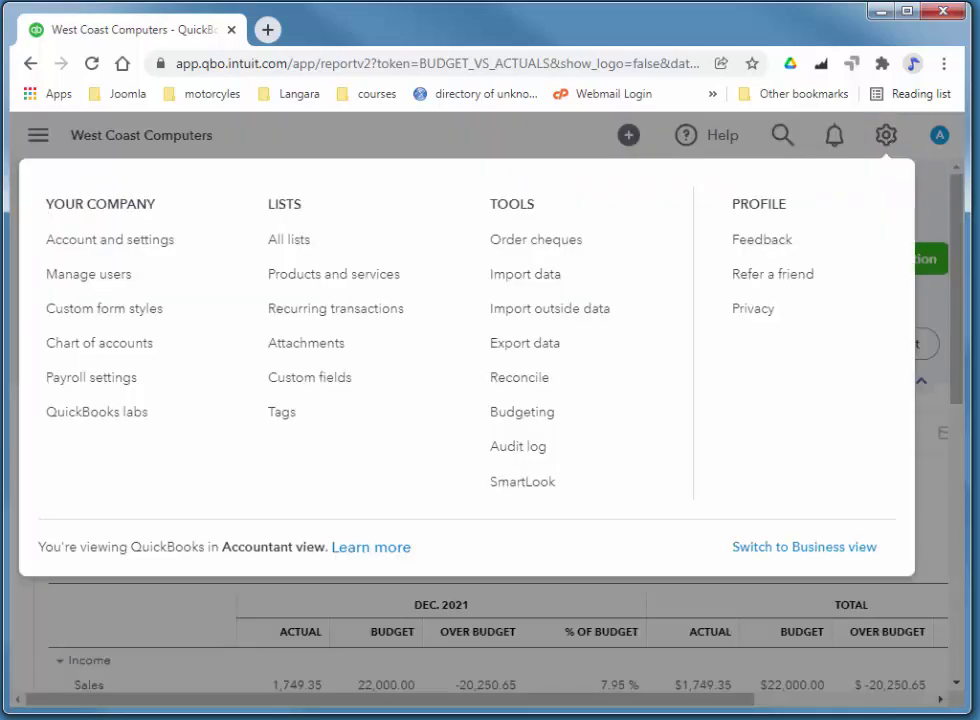
{"action": "left_click", "coordinate": [283, 413]}
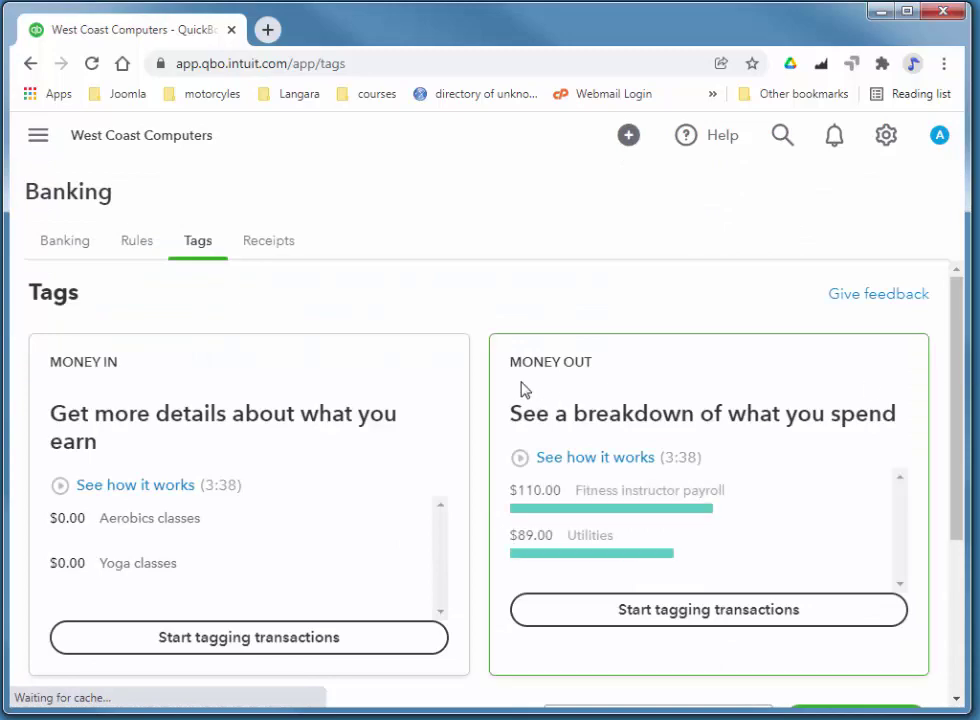
{"action": "left_click_drag", "start_coordinate": [960, 333], "coordinate": [947, 475]}
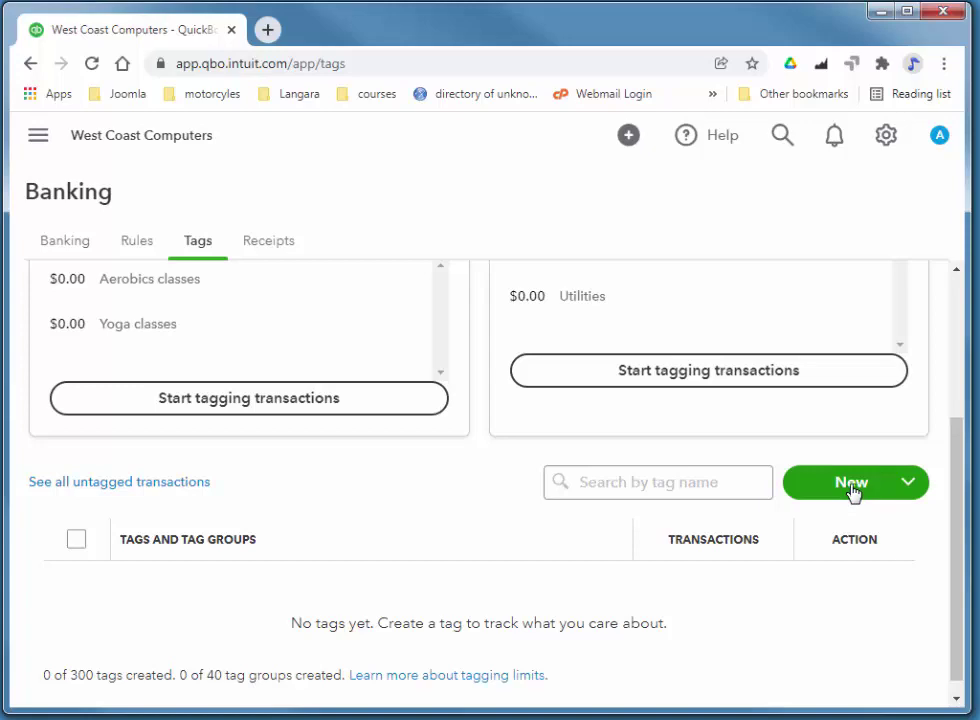
{"action": "left_click", "coordinate": [853, 490]}
{"action": "left_click", "coordinate": [846, 535]}
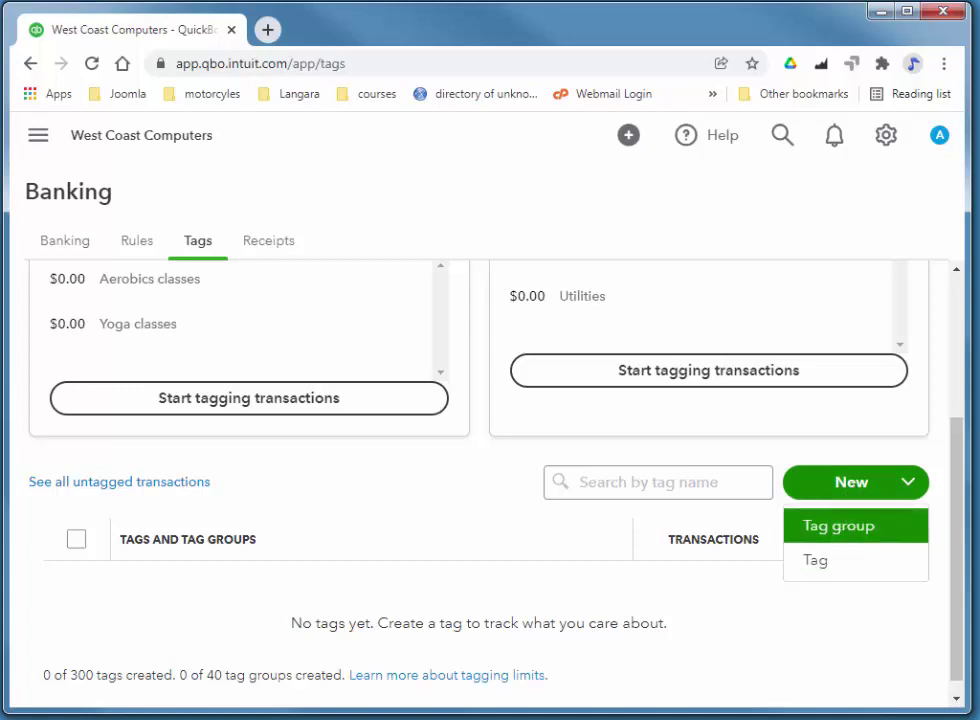
{"action": "left_click", "coordinate": [580, 228]}
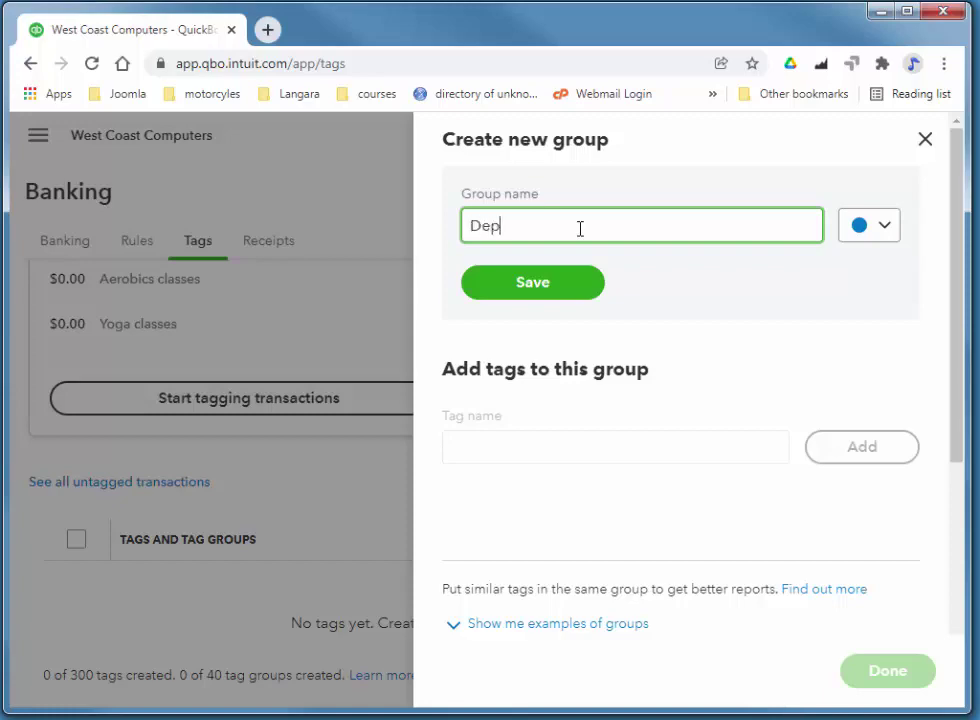
{"action": "type", "text": "Departments"}
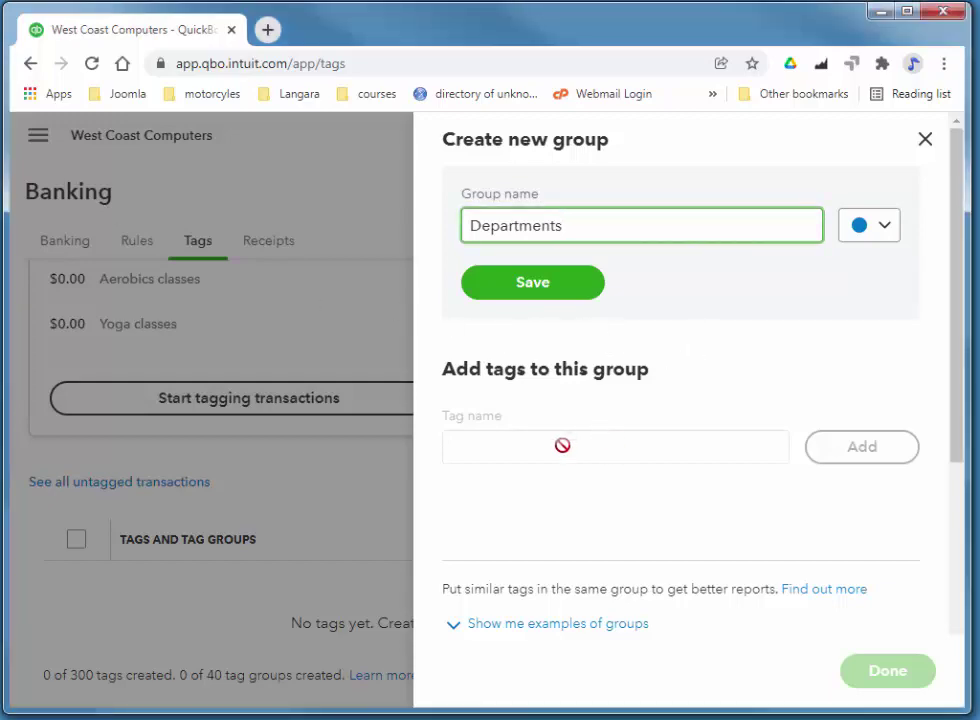
{"action": "left_click", "coordinate": [525, 285]}
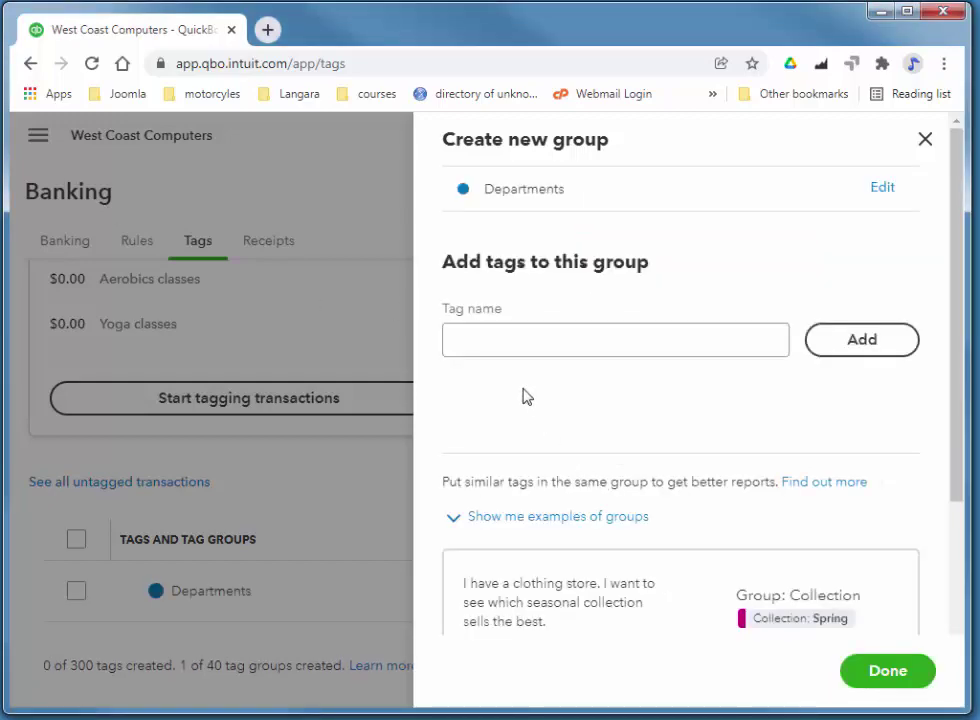
Step: Add the tags Hardware and Software to the Departments group and finish the group setup
{"action": "left_click", "coordinate": [493, 339]}
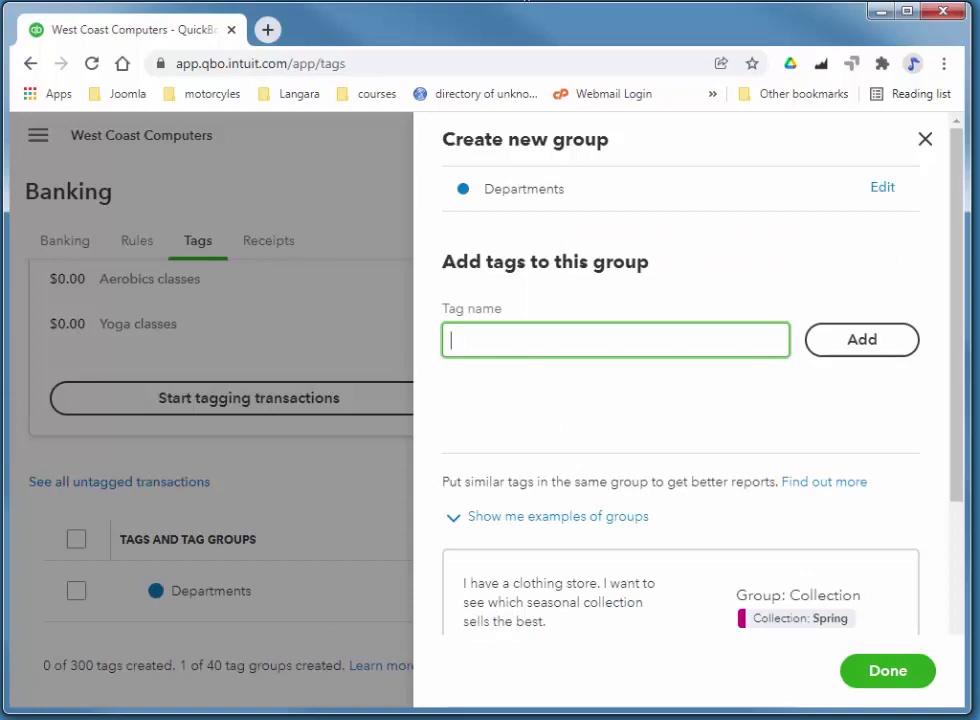
{"action": "left_click", "coordinate": [485, 343]}
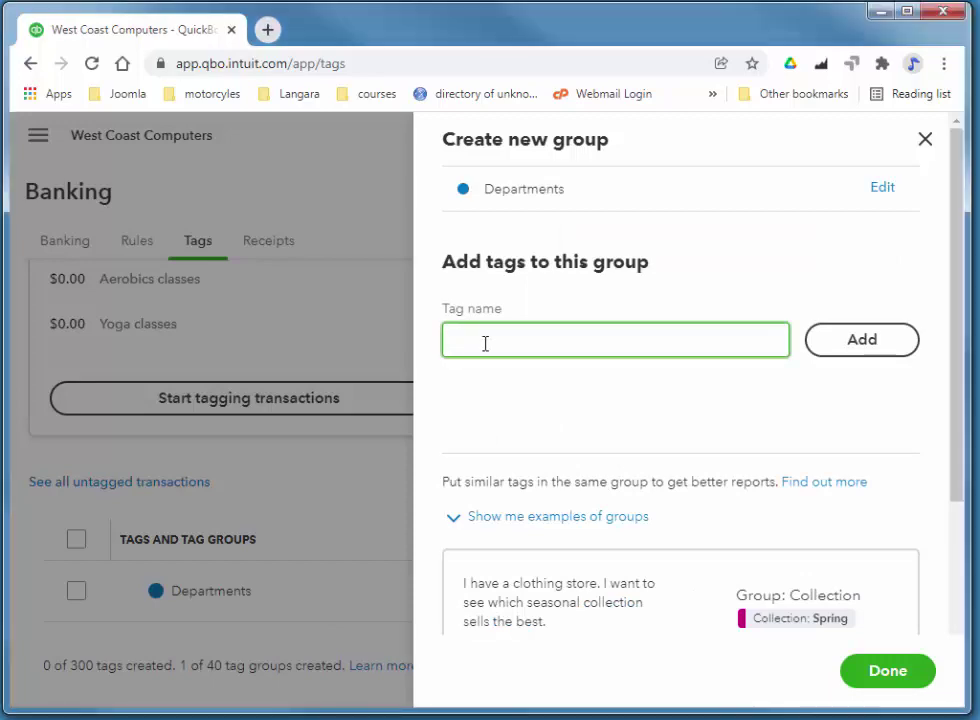
{"action": "left_click", "coordinate": [875, 341]}
{"action": "left_click", "coordinate": [543, 349]}
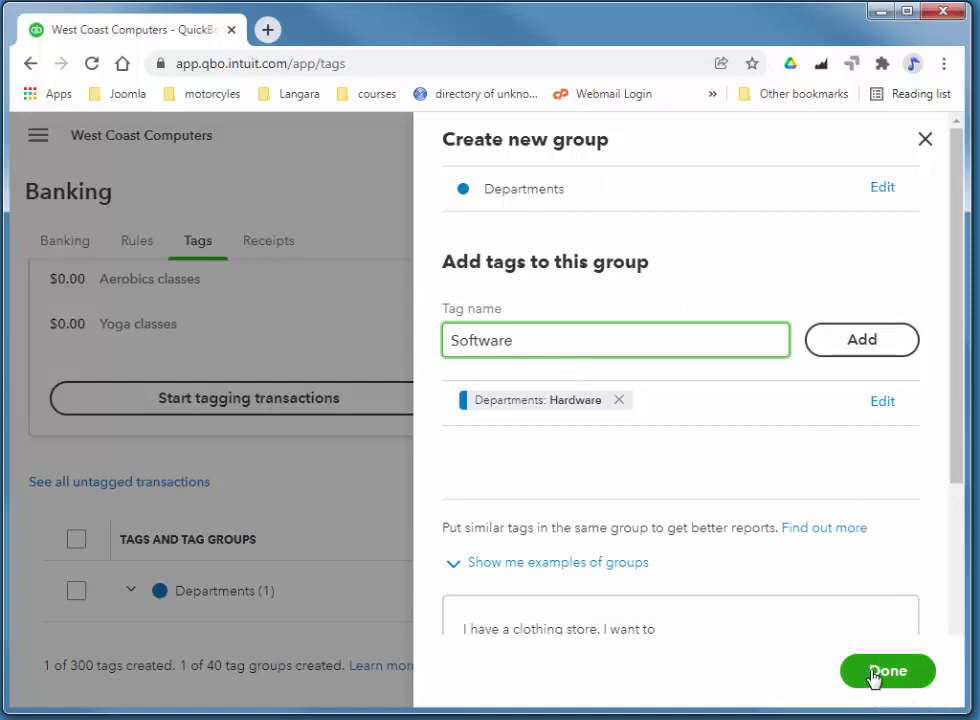
{"action": "left_click", "coordinate": [860, 340]}
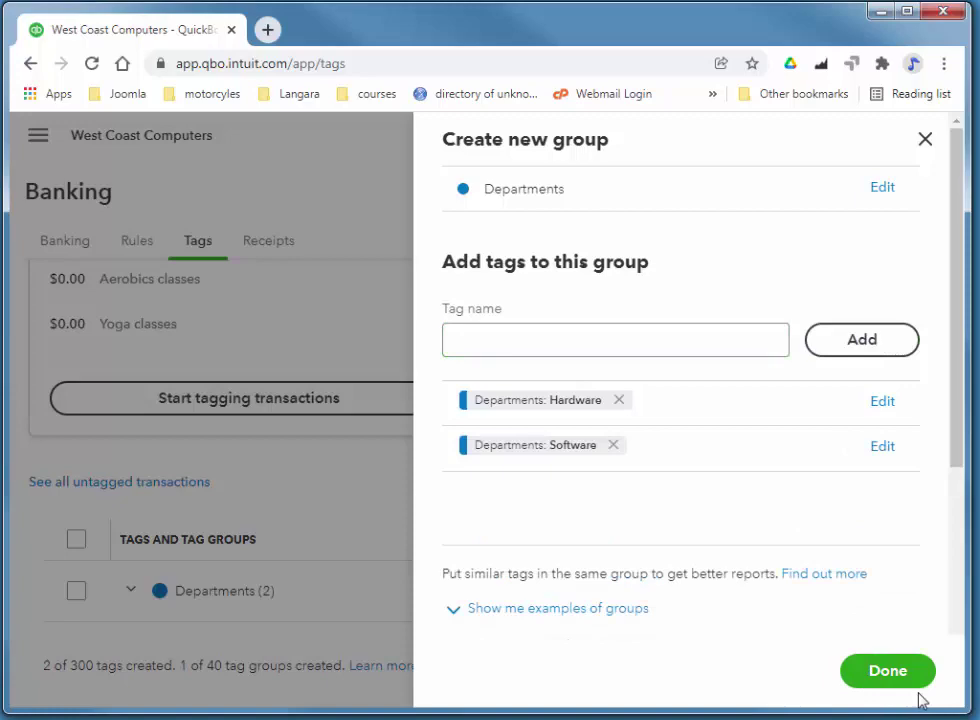
{"action": "left_click", "coordinate": [886, 668]}
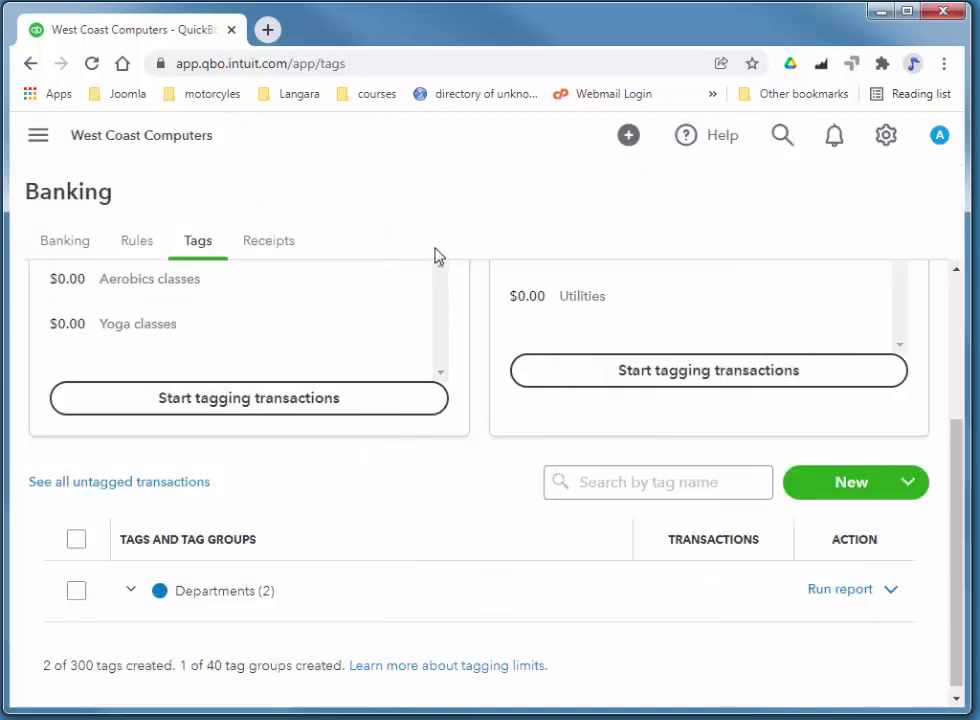
Step: Return to the dashboard, reopen the tag list and create a Service tag in the Departments group
{"action": "left_click", "coordinate": [36, 140]}
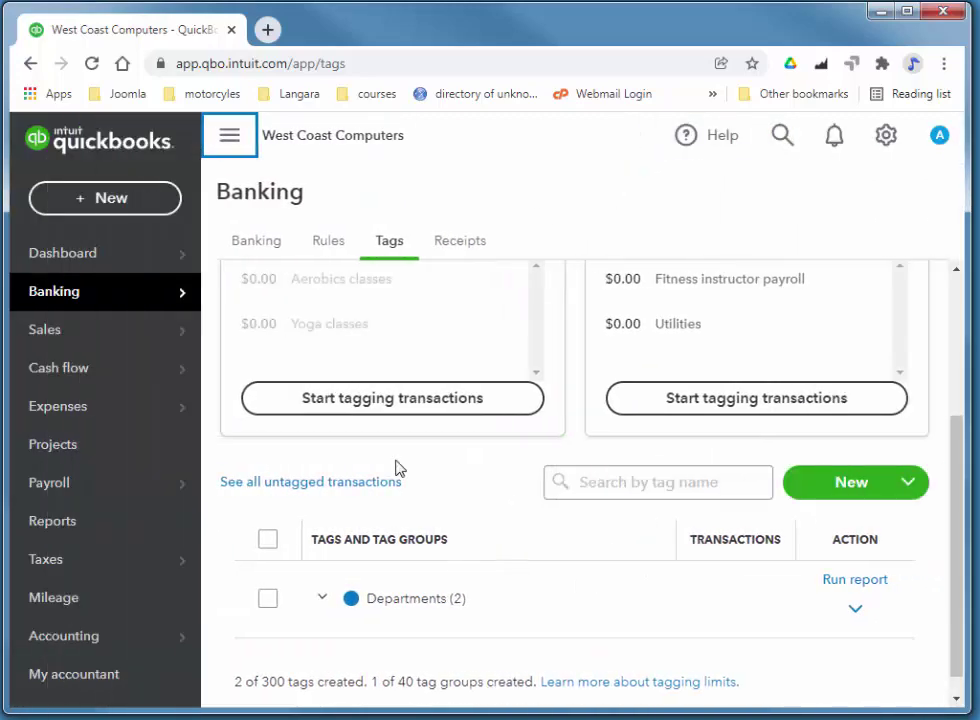
{"action": "left_click", "coordinate": [106, 148]}
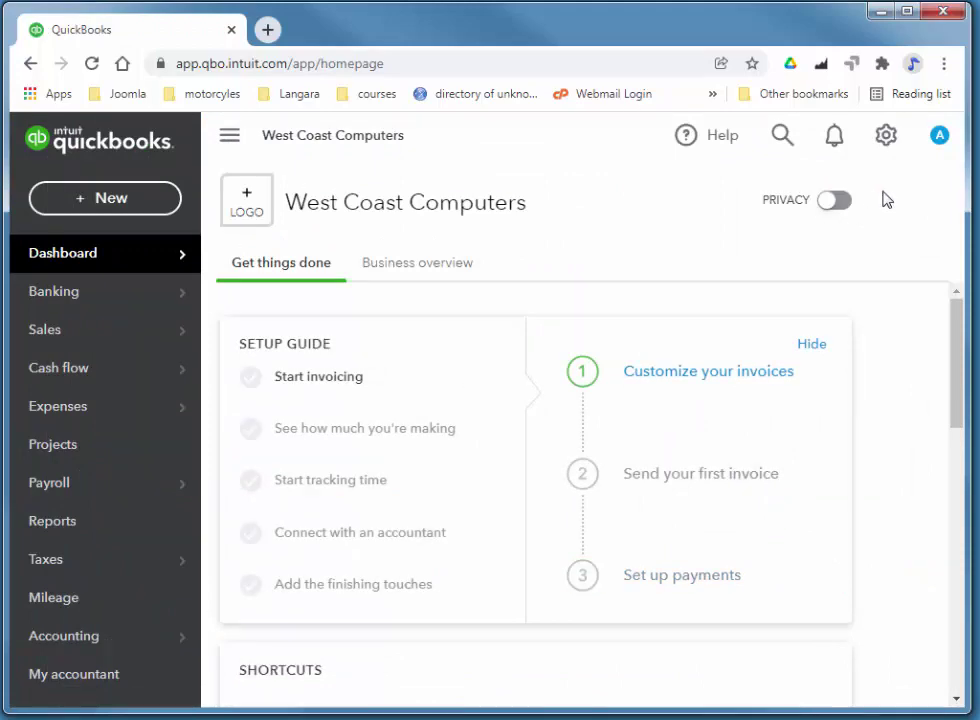
{"action": "left_click", "coordinate": [888, 146]}
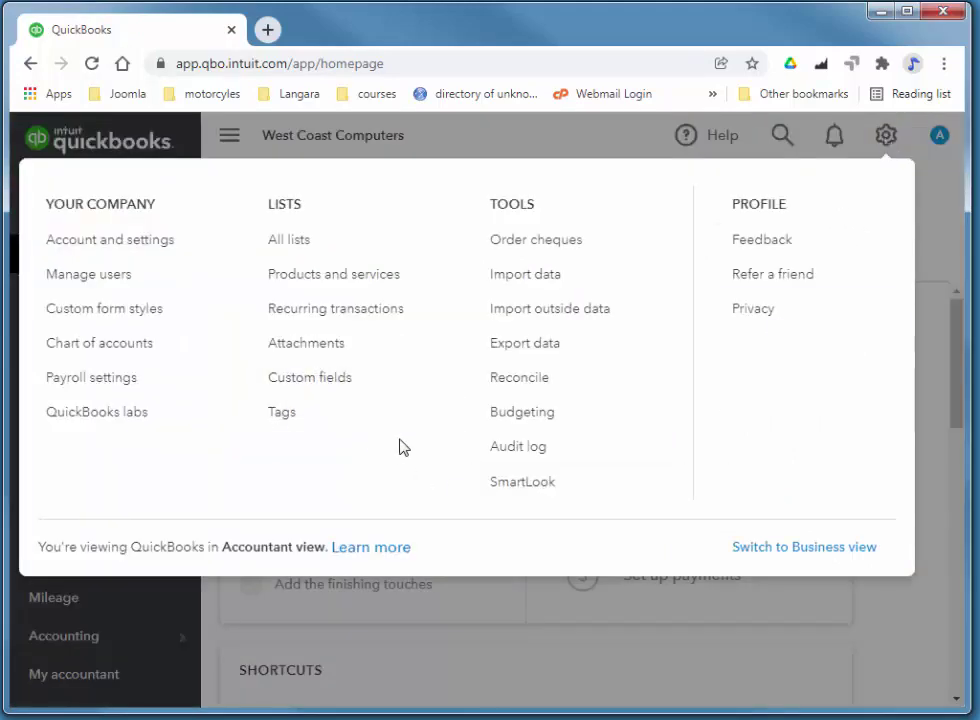
{"action": "left_click", "coordinate": [284, 414]}
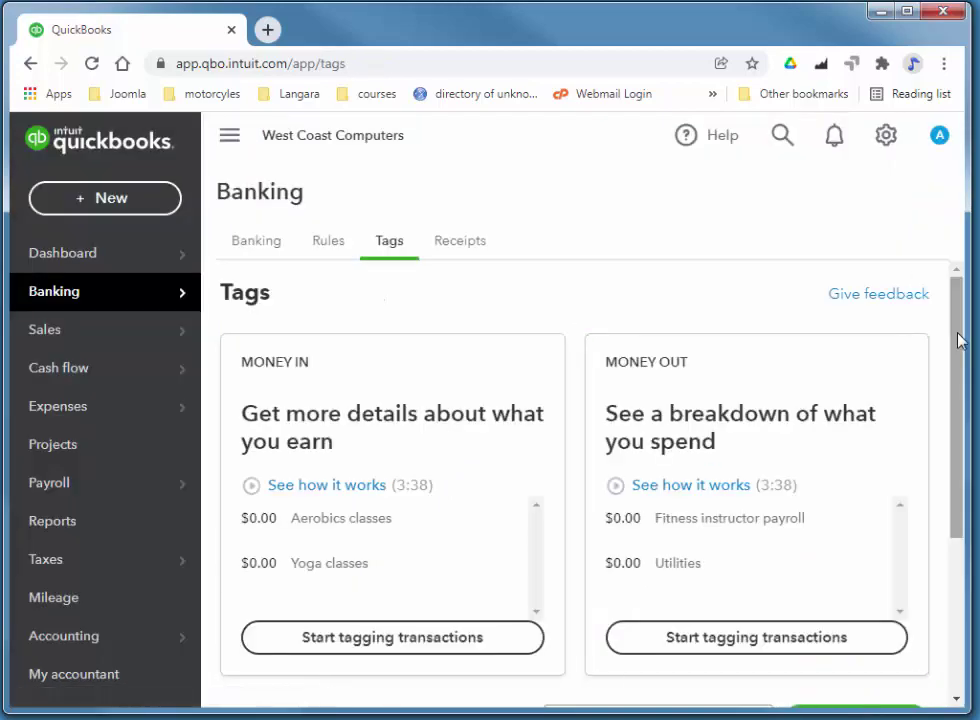
{"action": "left_click_drag", "start_coordinate": [956, 339], "coordinate": [956, 514]}
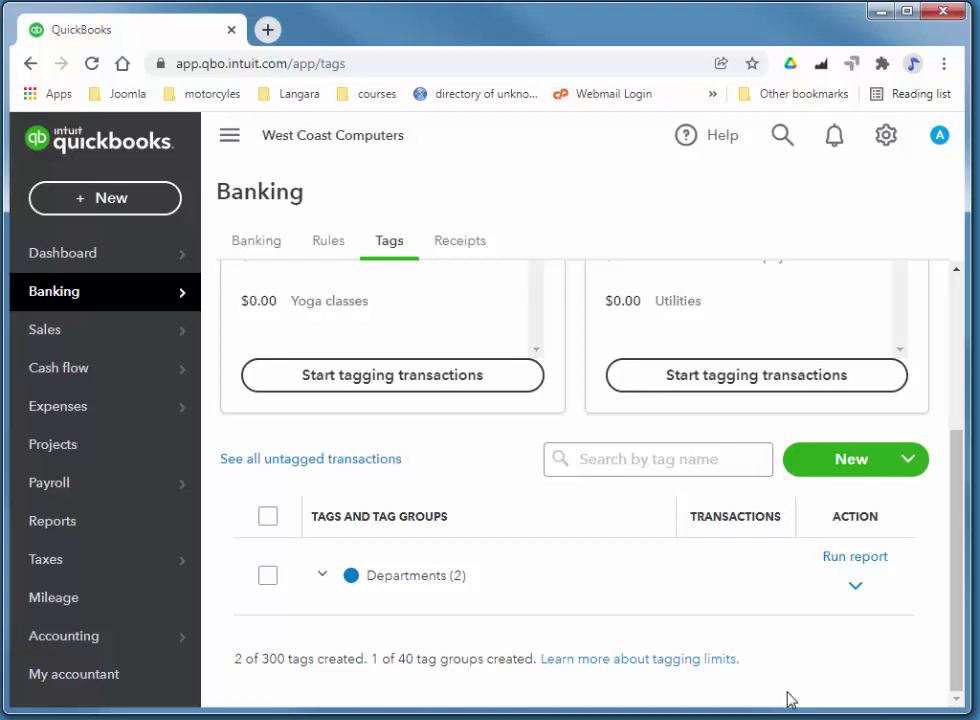
{"action": "left_click", "coordinate": [850, 462]}
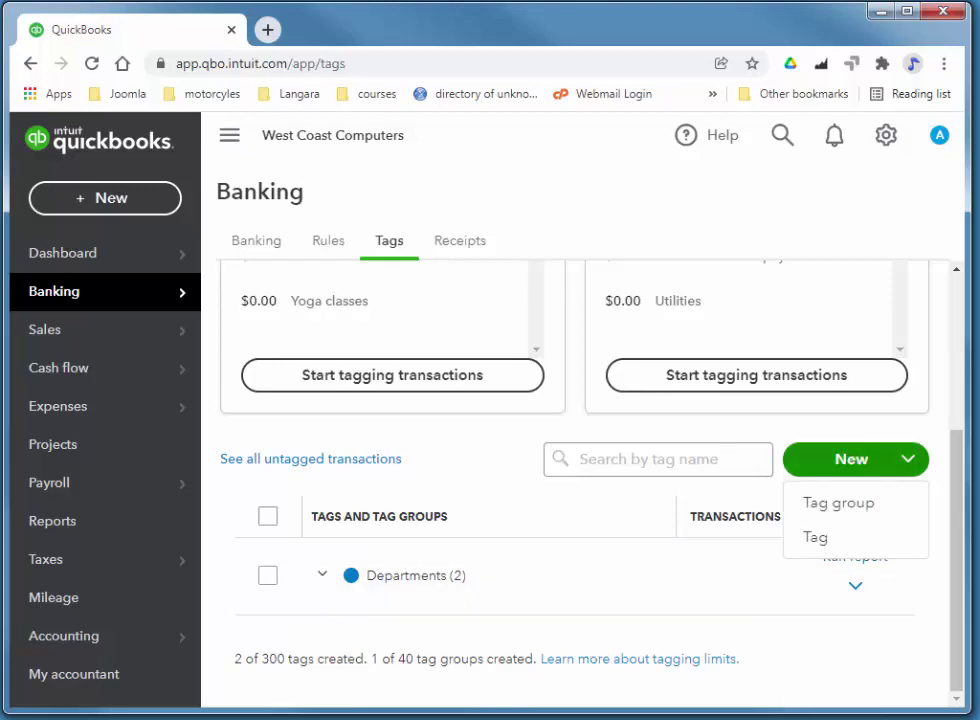
{"action": "left_click", "coordinate": [857, 553]}
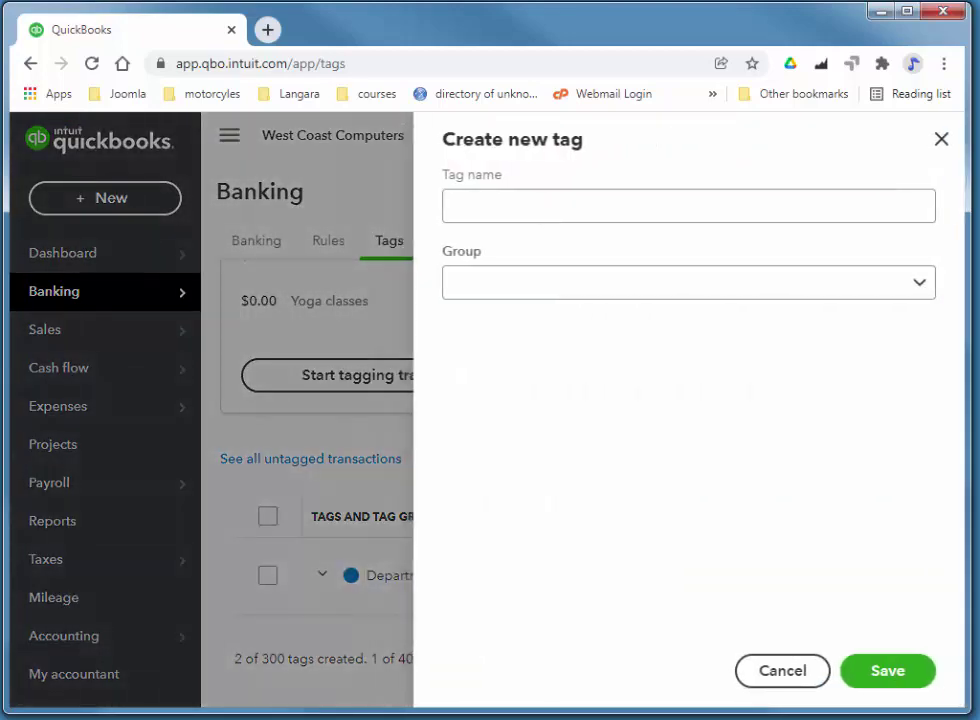
{"action": "left_click", "coordinate": [587, 207]}
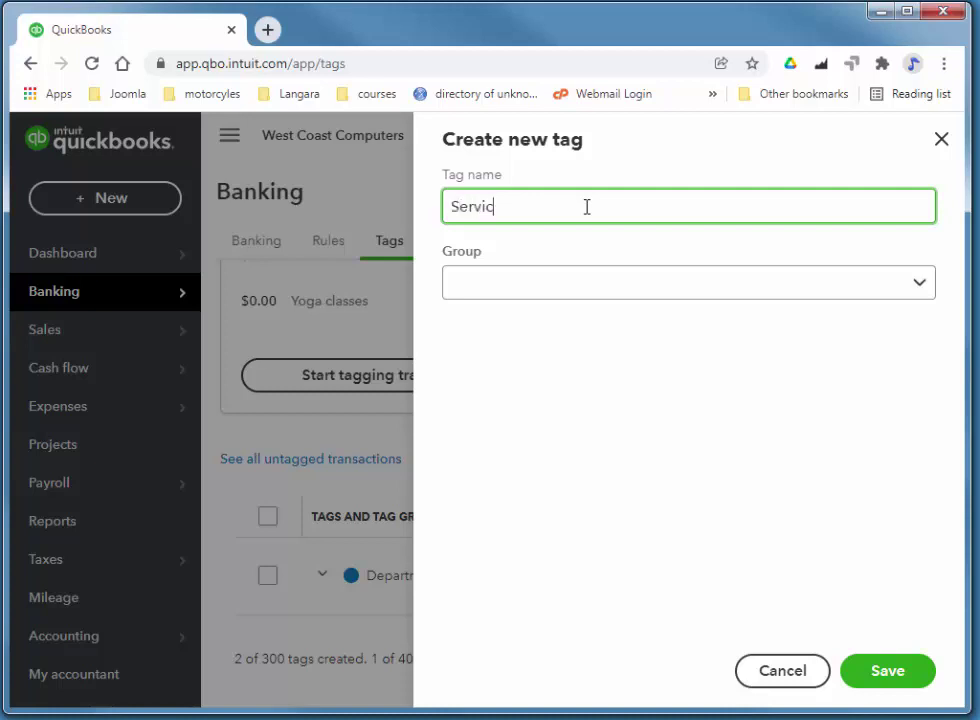
{"action": "type", "text": "Service"}
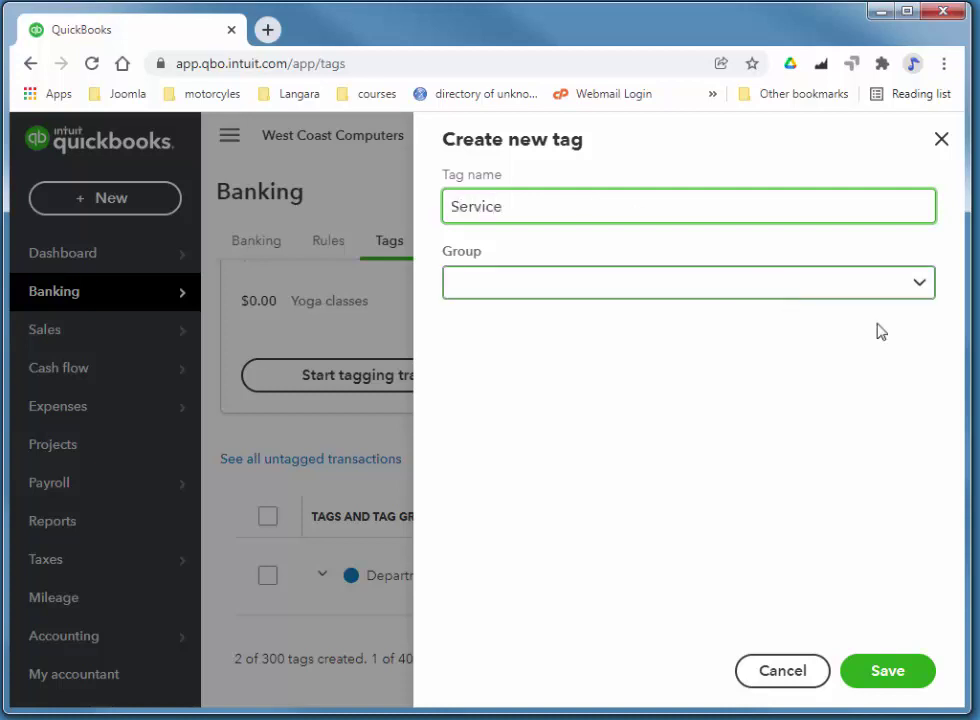
{"action": "left_click", "coordinate": [921, 285]}
{"action": "left_click", "coordinate": [641, 322]}
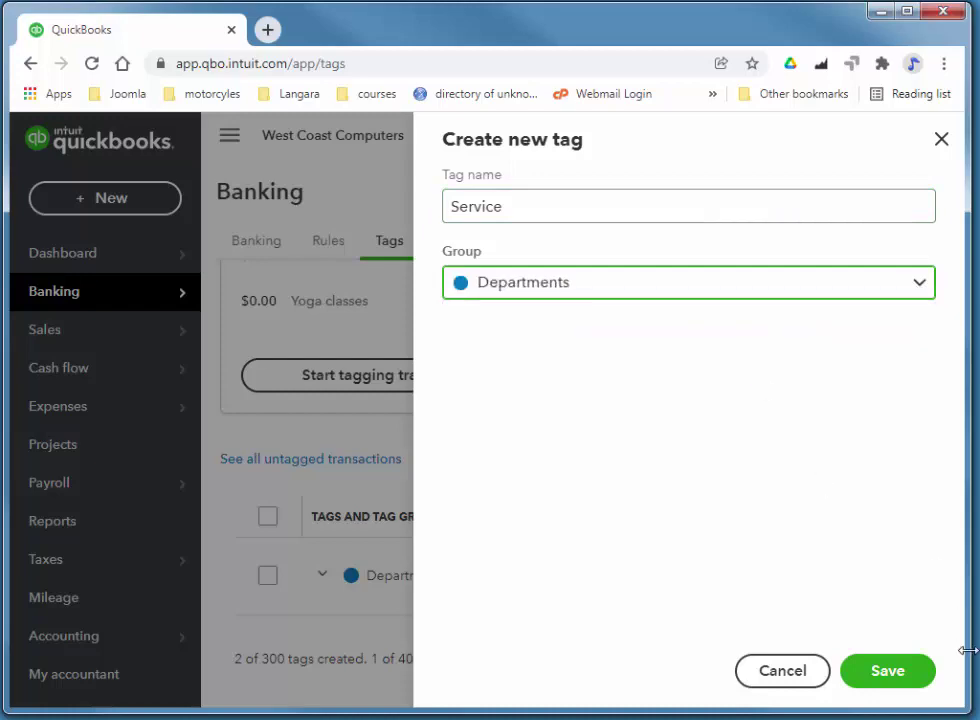
{"action": "left_click", "coordinate": [888, 671]}
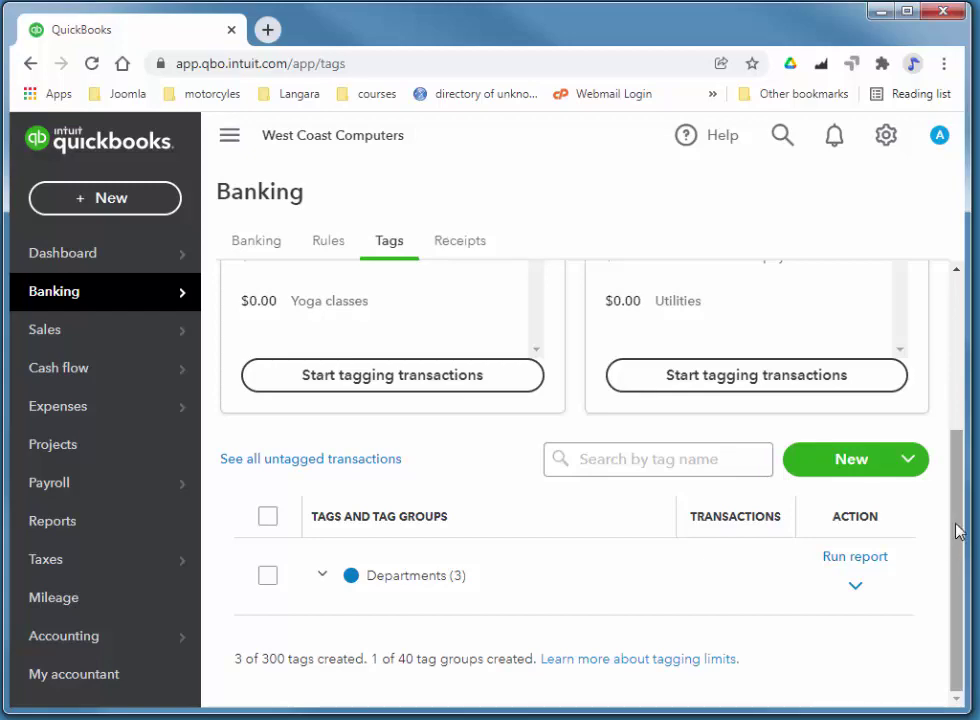
Step: Start a new sales invoice and add Dubai Consulate as a new customer on it
{"action": "left_click_drag", "start_coordinate": [960, 533], "coordinate": [965, 343]}
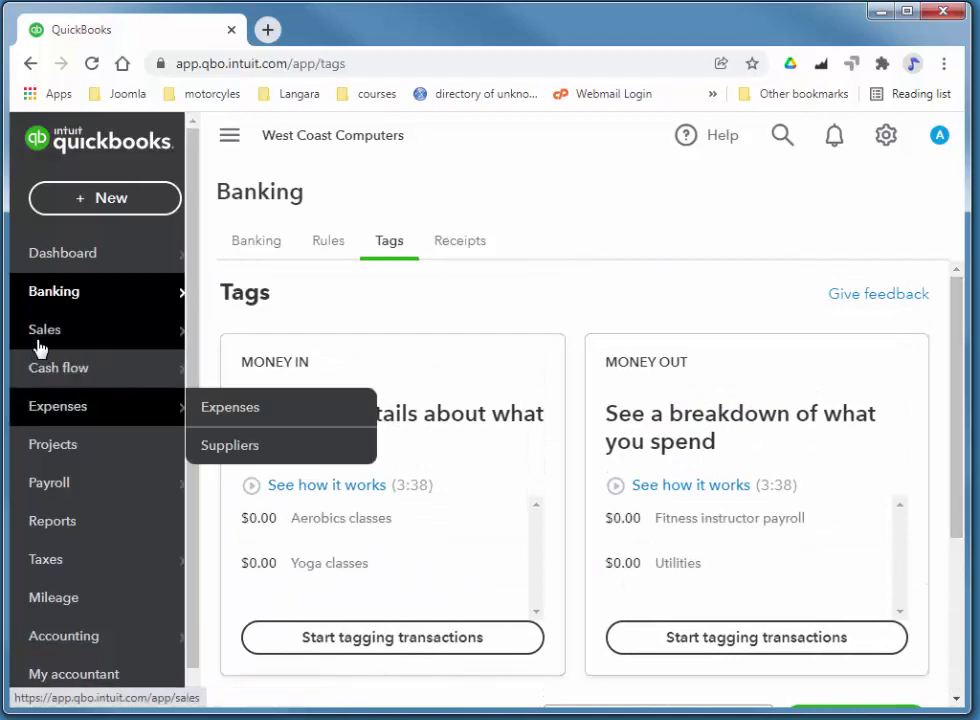
{"action": "mouse_move", "coordinate": [50, 335]}
{"action": "left_click", "coordinate": [210, 414]}
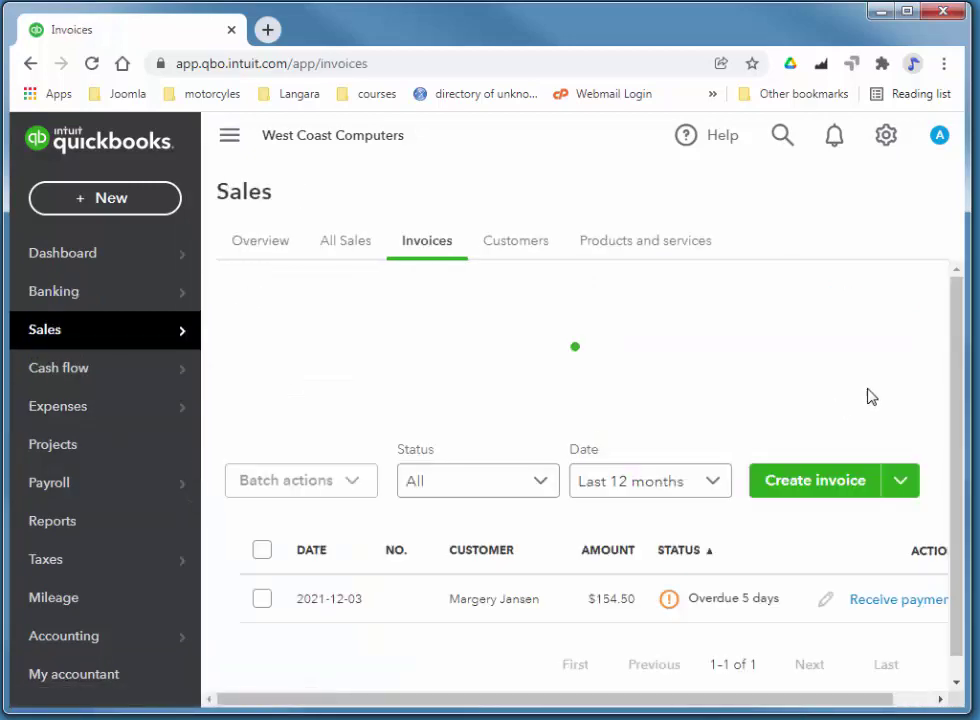
{"action": "left_click", "coordinate": [855, 482]}
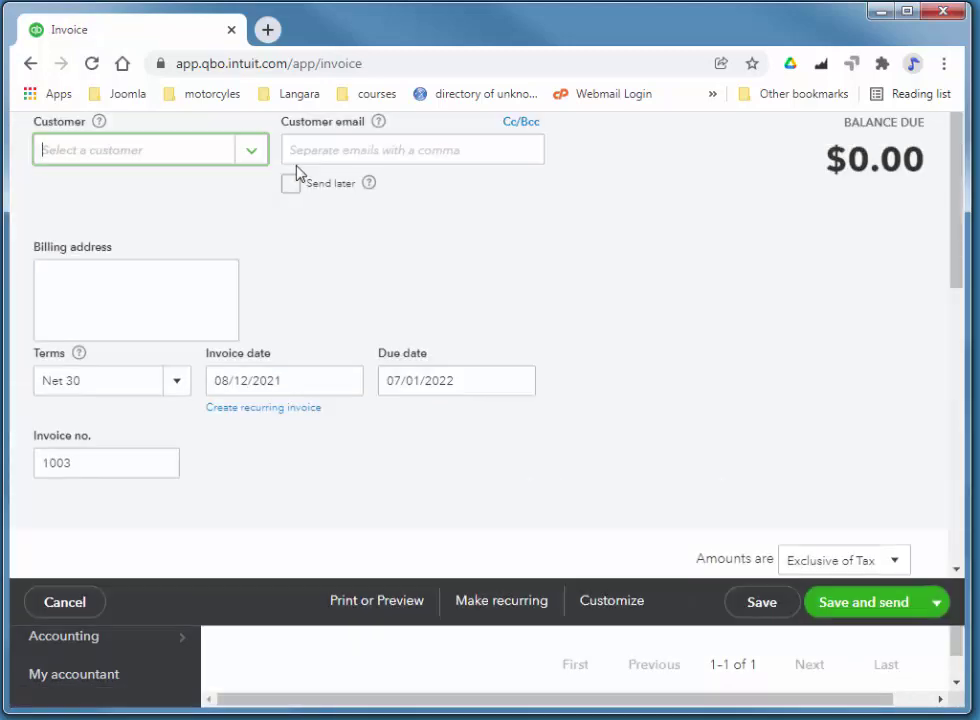
{"action": "left_click", "coordinate": [166, 231]}
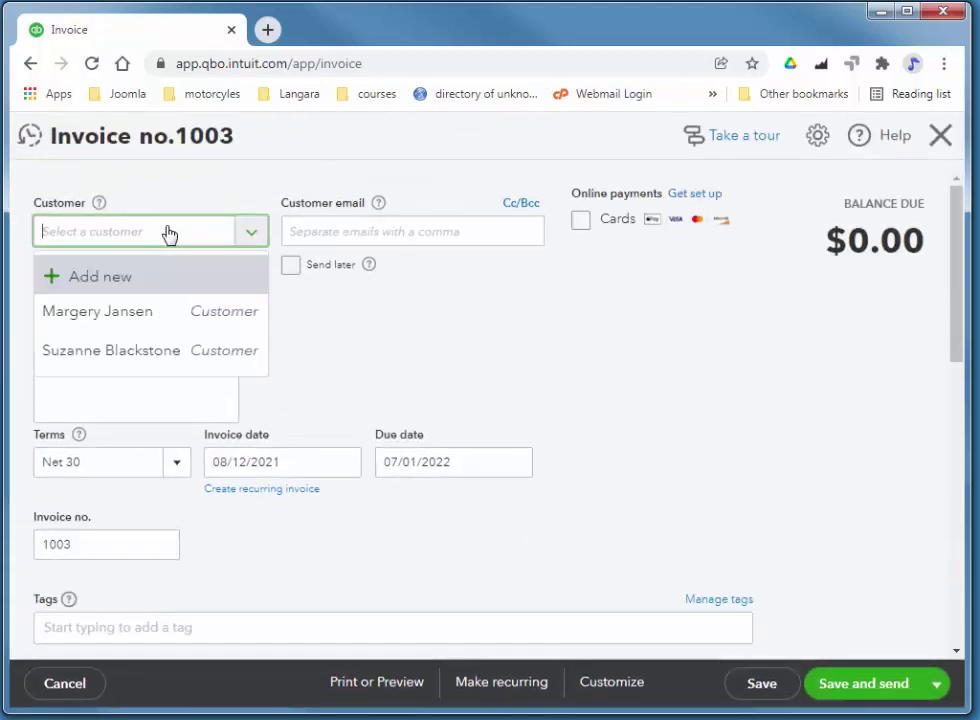
{"action": "type", "text": "Du"}
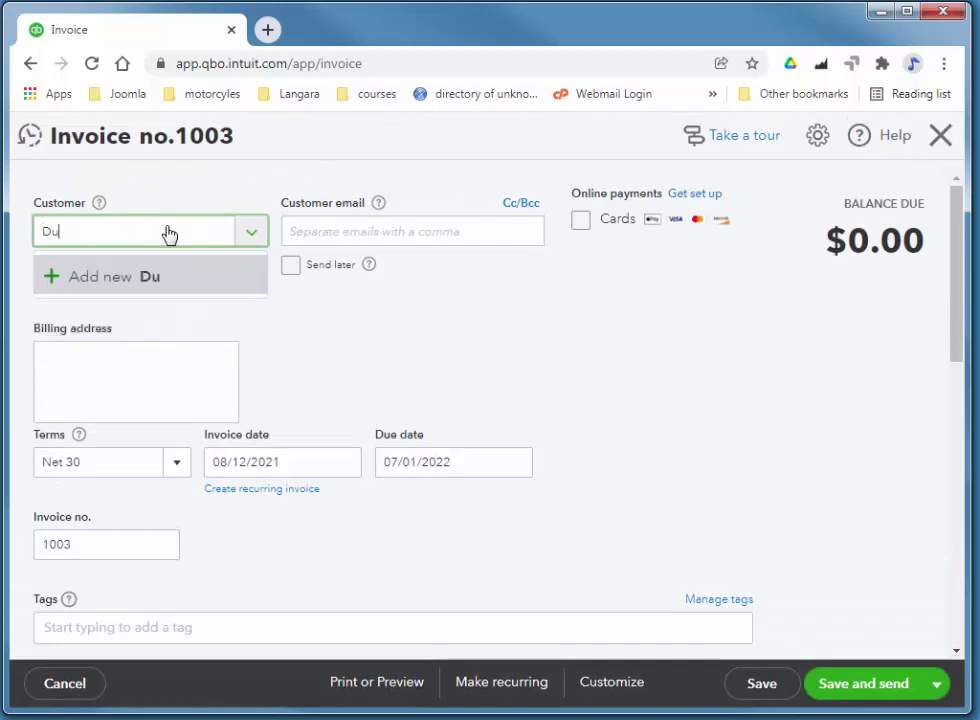
{"action": "type", "text": "rb"}
{"action": "key", "text": "BackSpace"}
{"action": "key", "text": "BackSpace"}
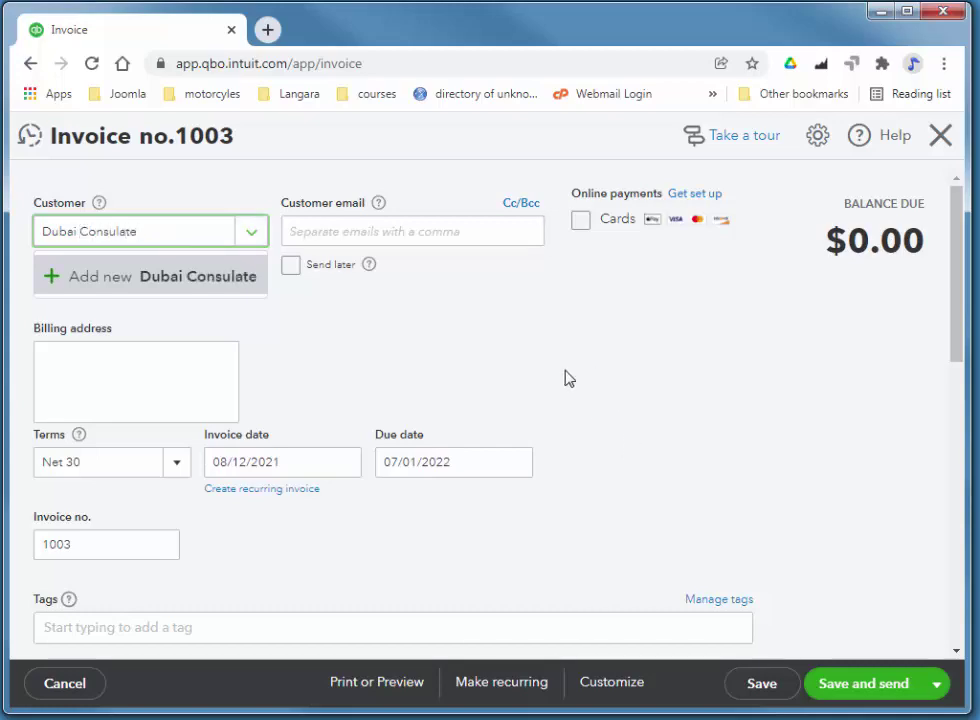
{"action": "key", "text": "Return"}
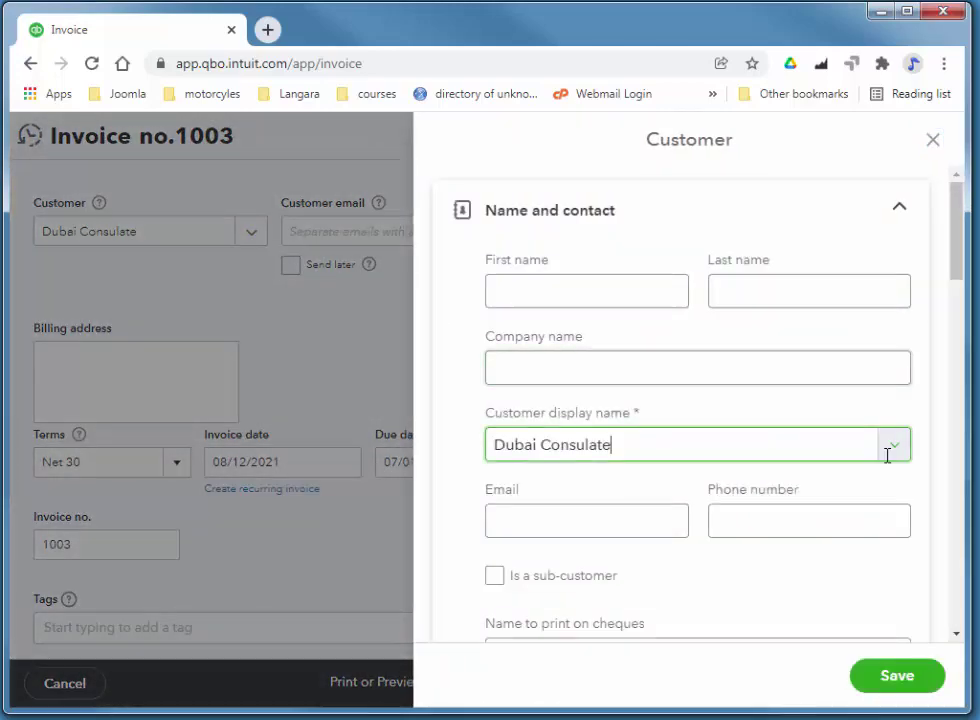
{"action": "left_click", "coordinate": [897, 680]}
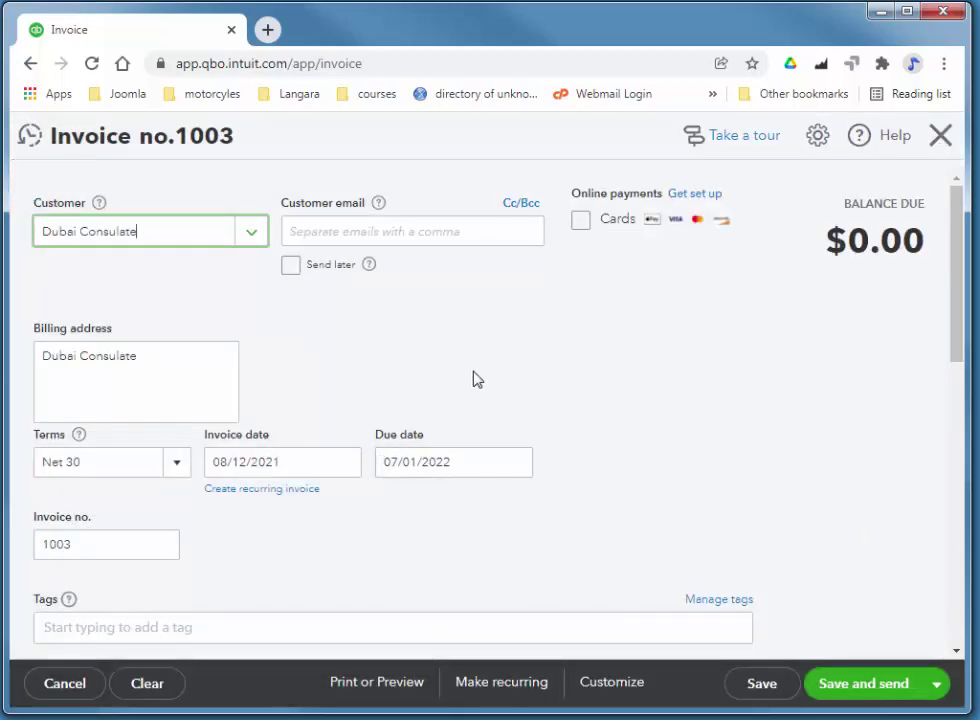
Step: Tag the Dubai Consulate invoice with Departments: Hardware and bring its line items into view
{"action": "scroll", "coordinate": [480, 380], "scroll_direction": "down", "scroll_amount": 1}
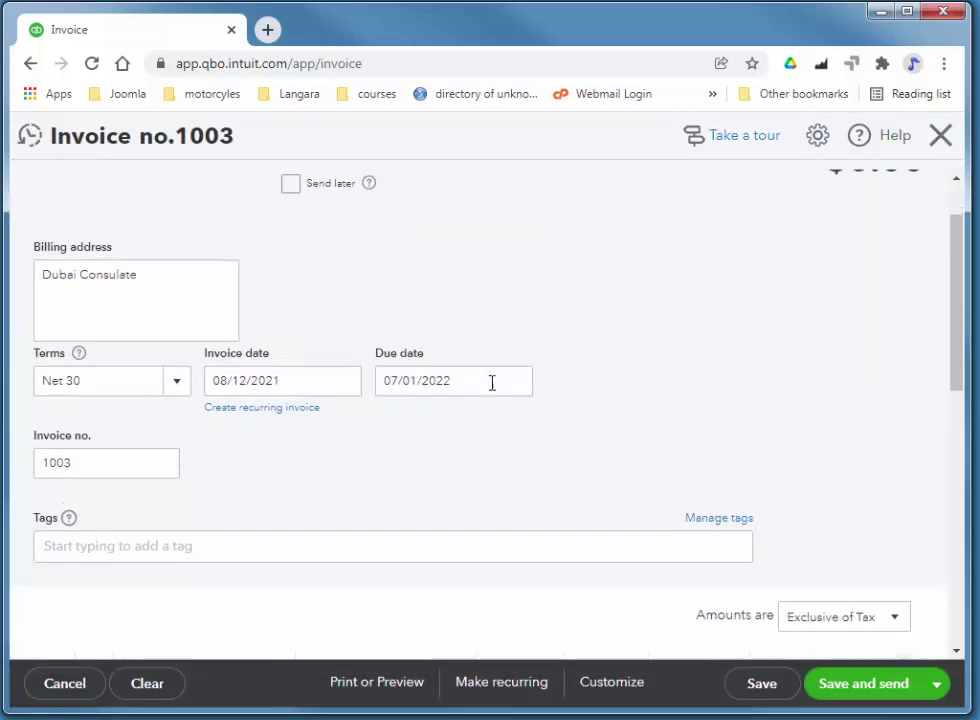
{"action": "left_click", "coordinate": [173, 539]}
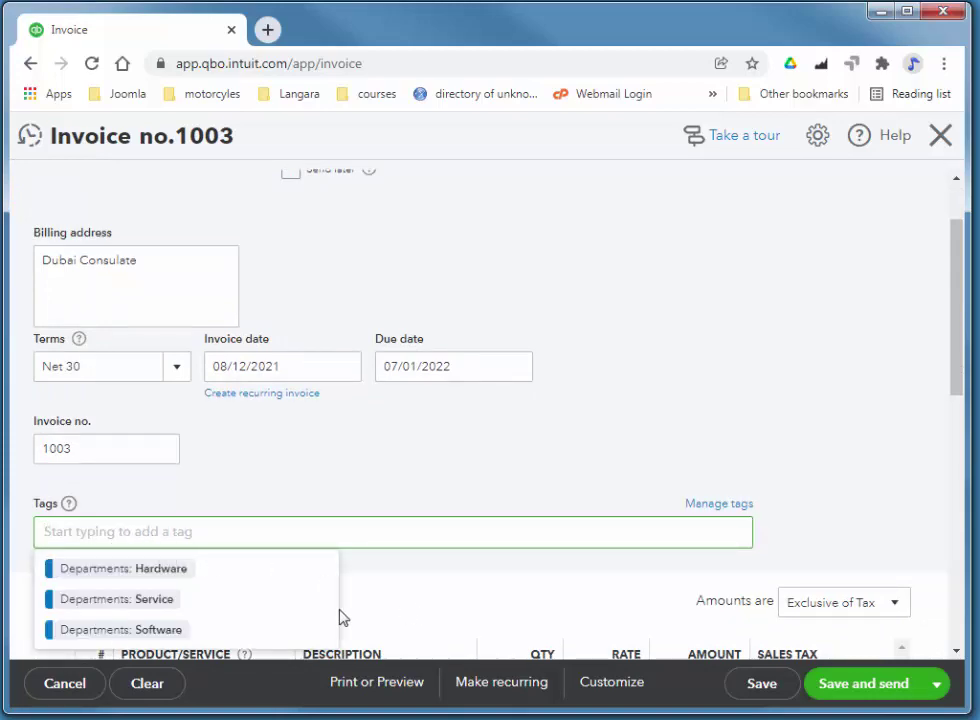
{"action": "left_click", "coordinate": [165, 570]}
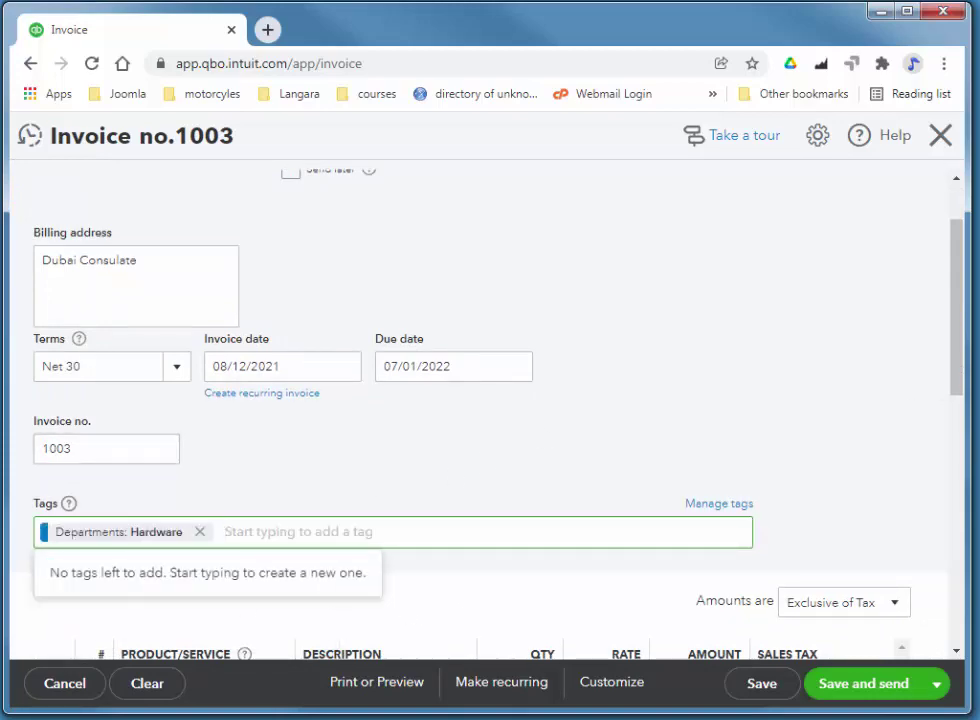
{"action": "left_click_drag", "start_coordinate": [960, 335], "coordinate": [945, 437]}
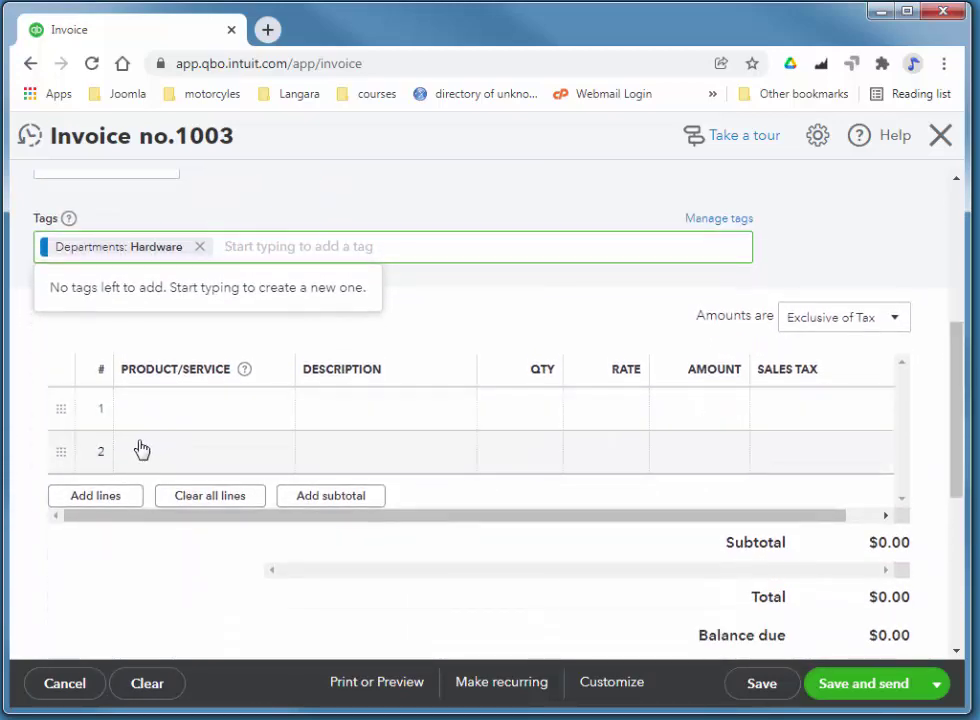
Step: Add HP Laptop as the first line item of the Dubai Consulate invoice, save it and start a new invoice
{"action": "left_click", "coordinate": [174, 402]}
{"action": "left_click", "coordinate": [276, 411]}
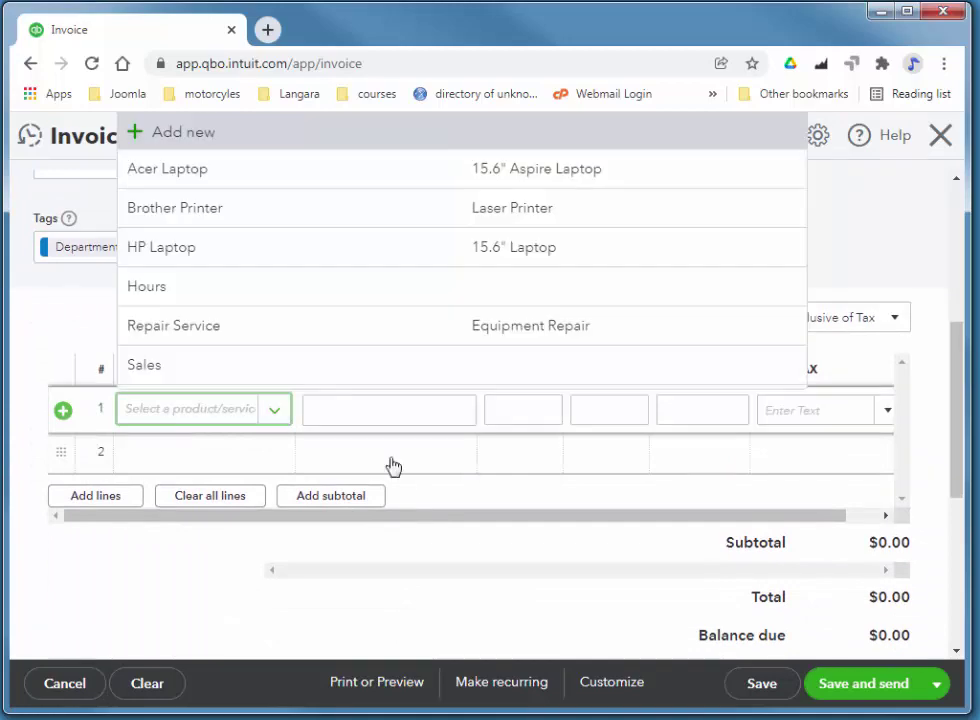
{"action": "left_click", "coordinate": [240, 253]}
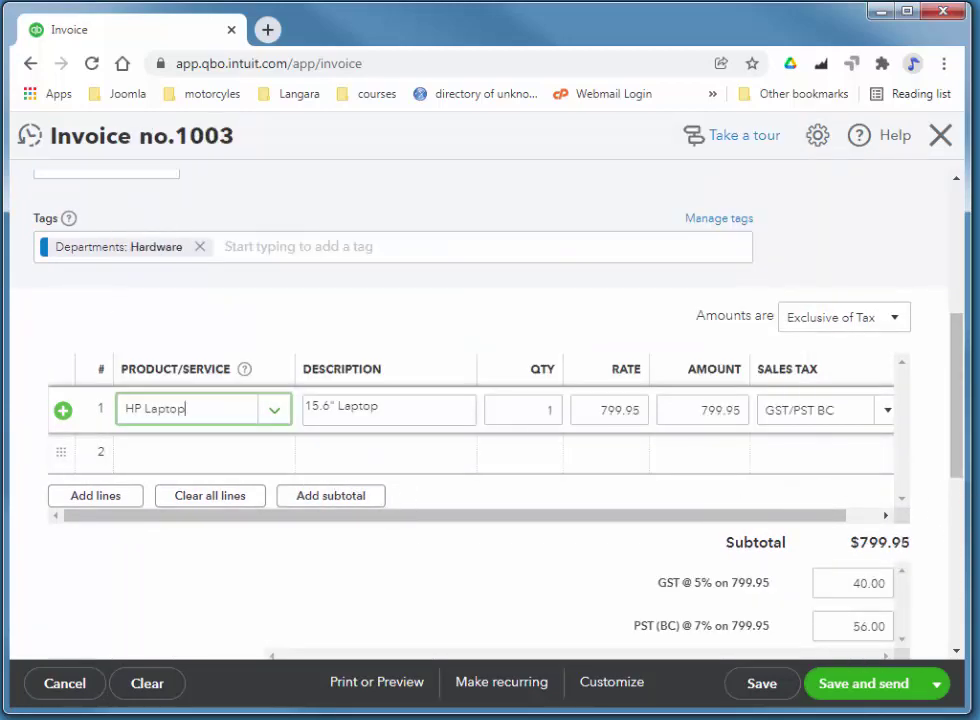
{"action": "left_click", "coordinate": [936, 684]}
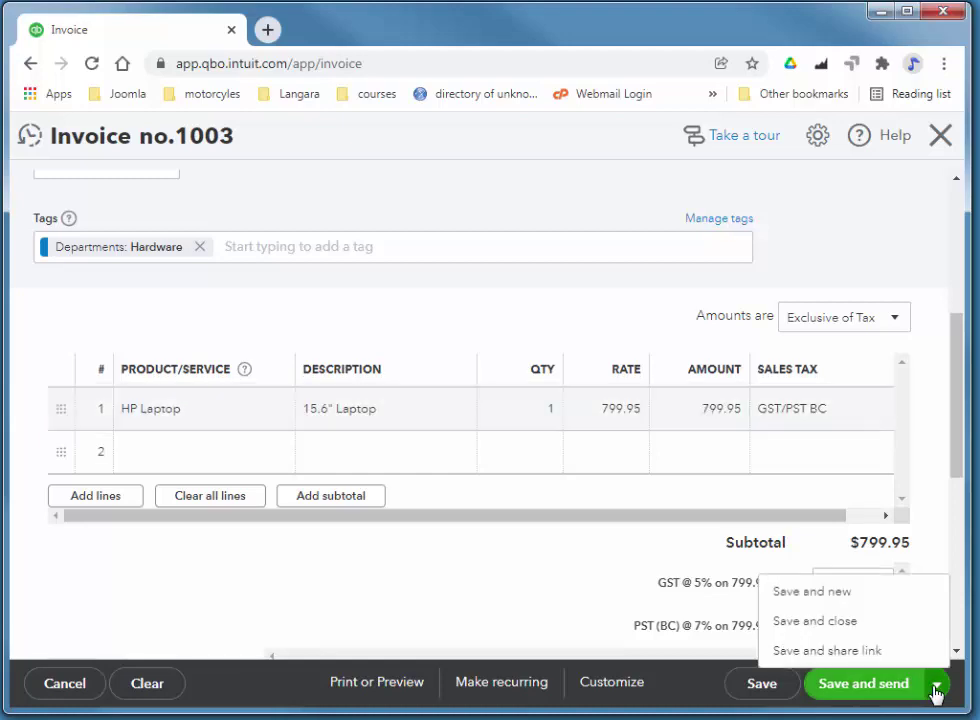
{"action": "left_click", "coordinate": [782, 594]}
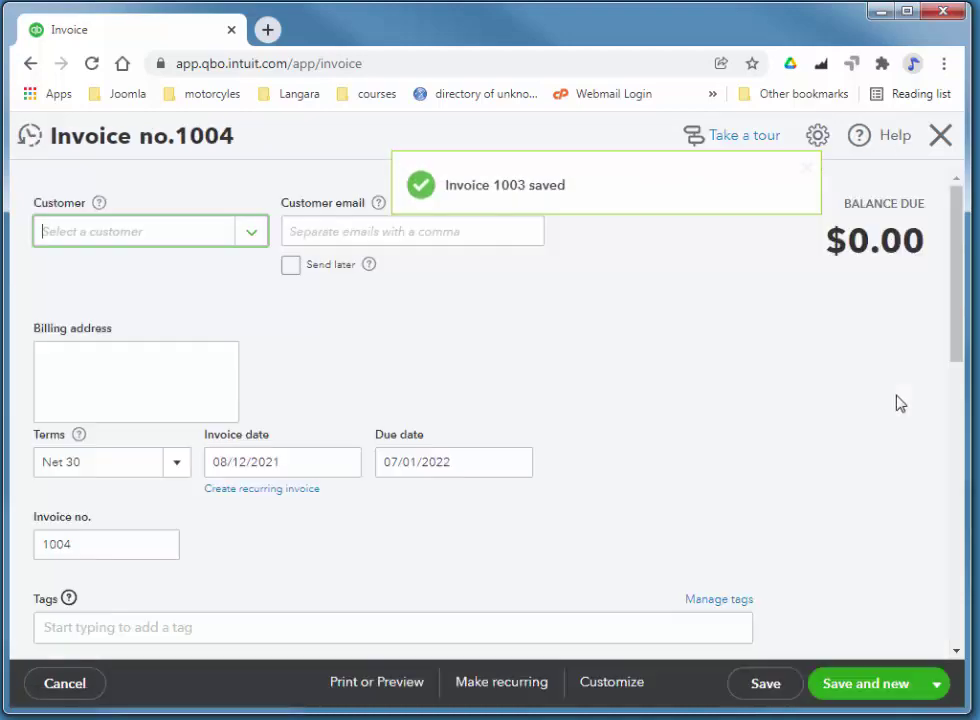
Step: Select the third existing customer in the list for the new invoice and tag it with Departments: Service
{"action": "left_click", "coordinate": [249, 234]}
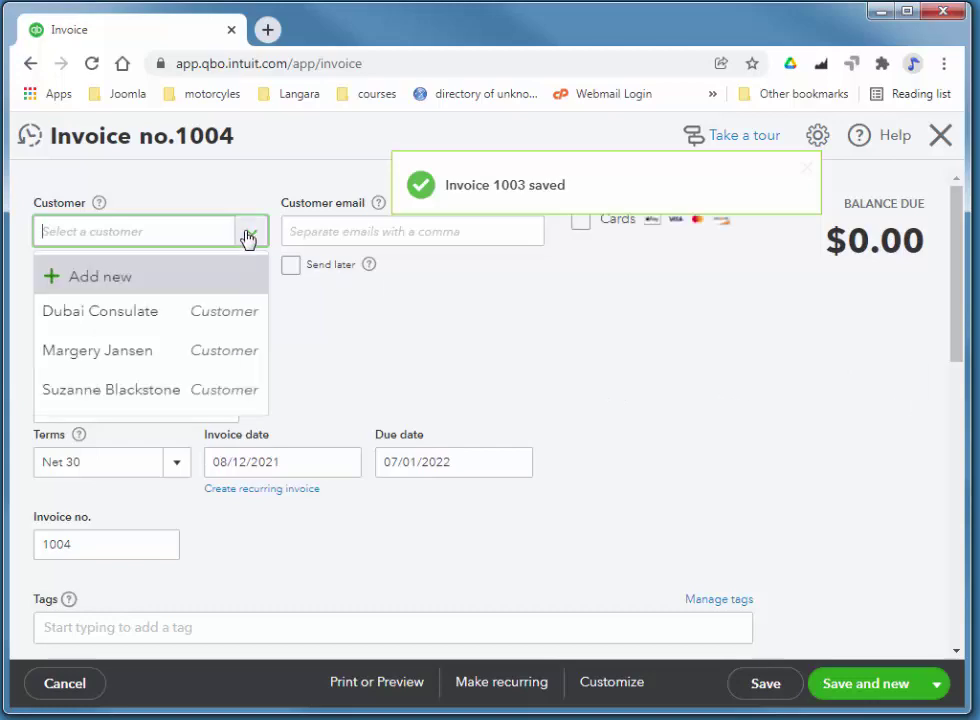
{"action": "left_click", "coordinate": [144, 392]}
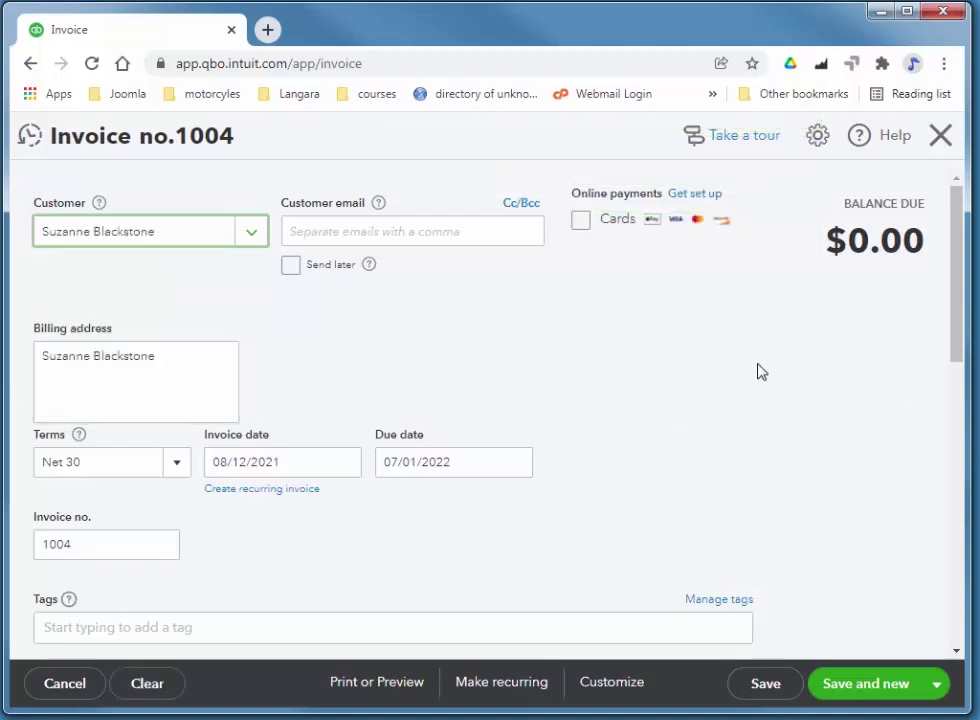
{"action": "scroll", "coordinate": [560, 470], "scroll_direction": "down", "scroll_amount": 3}
{"action": "left_click", "coordinate": [199, 440]}
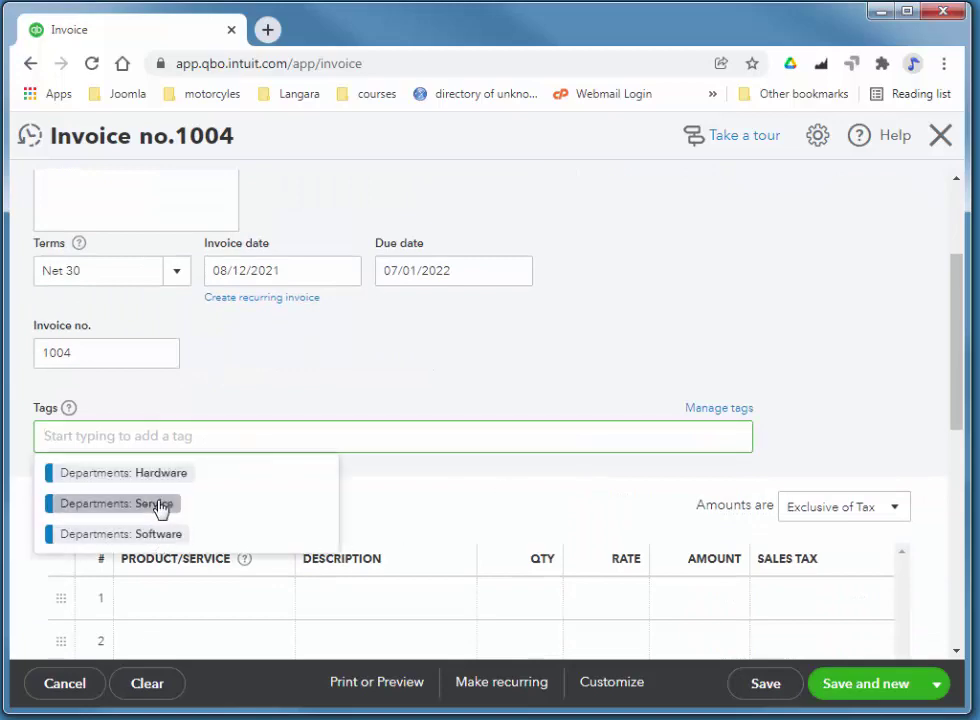
{"action": "left_click", "coordinate": [158, 505]}
Step: Add Repair Service as the invoice's first line item with a quantity of 2
{"action": "scroll", "coordinate": [826, 520], "scroll_direction": "down", "scroll_amount": 2}
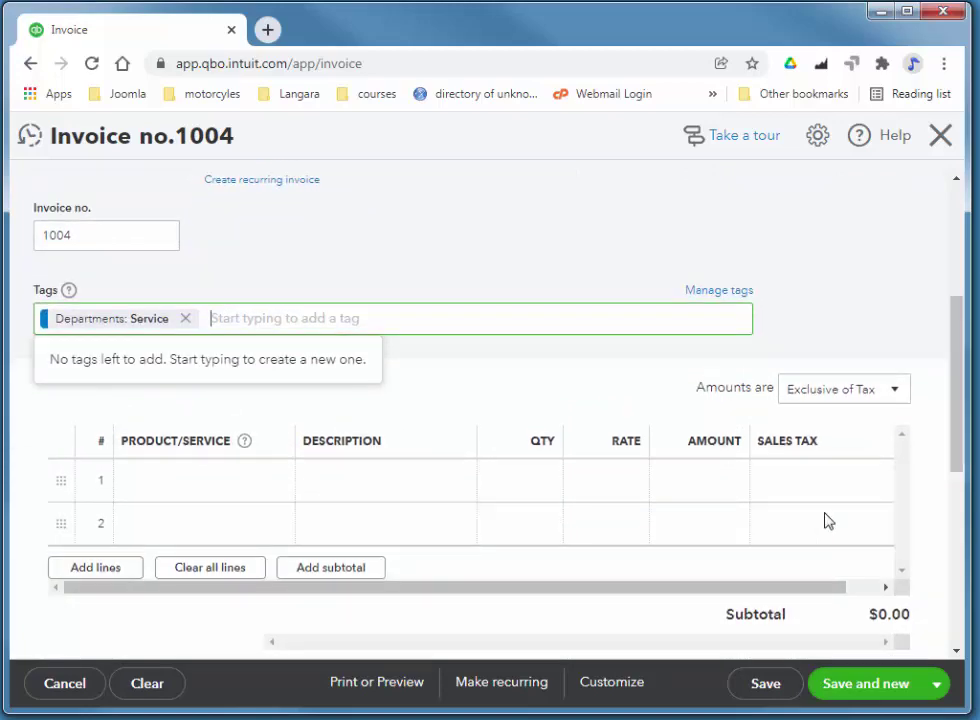
{"action": "left_click", "coordinate": [190, 495]}
{"action": "left_click", "coordinate": [278, 488]}
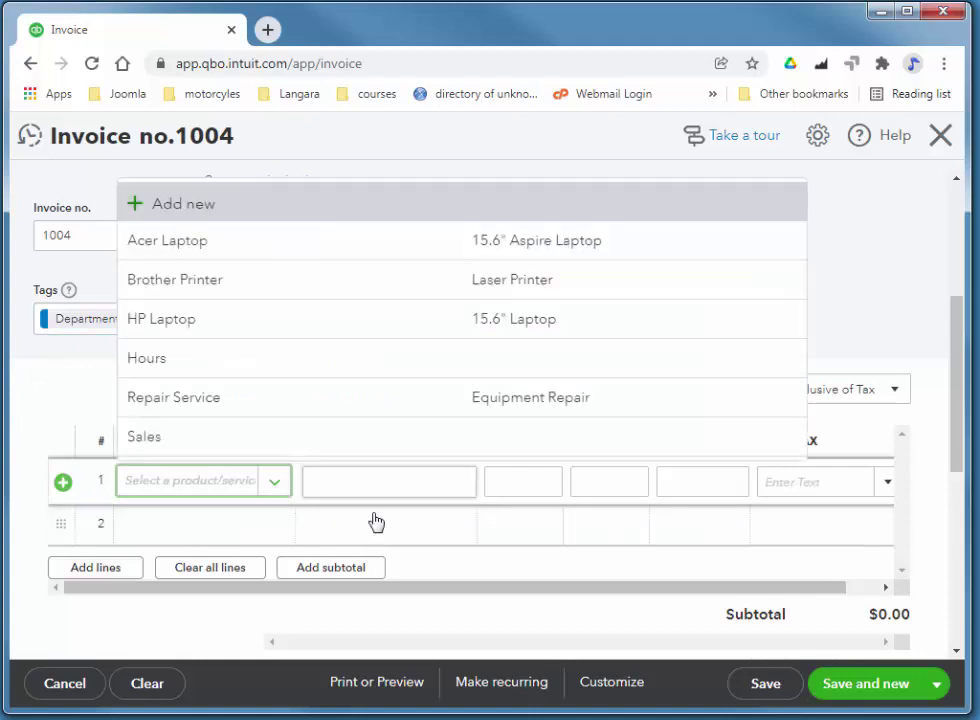
{"action": "left_click", "coordinate": [324, 414]}
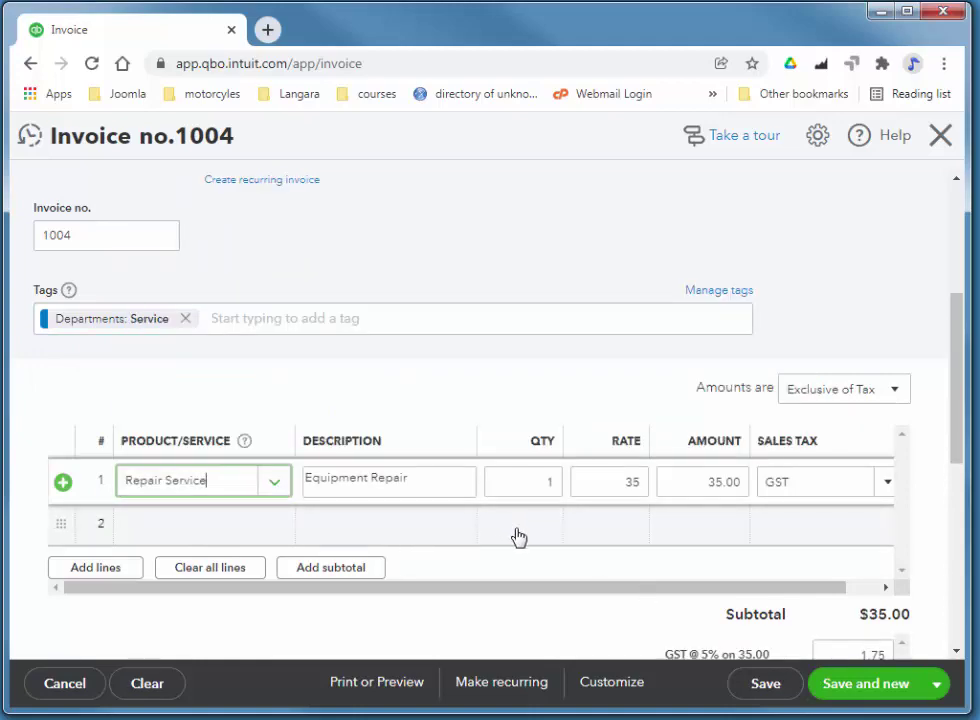
{"action": "left_click", "coordinate": [541, 484]}
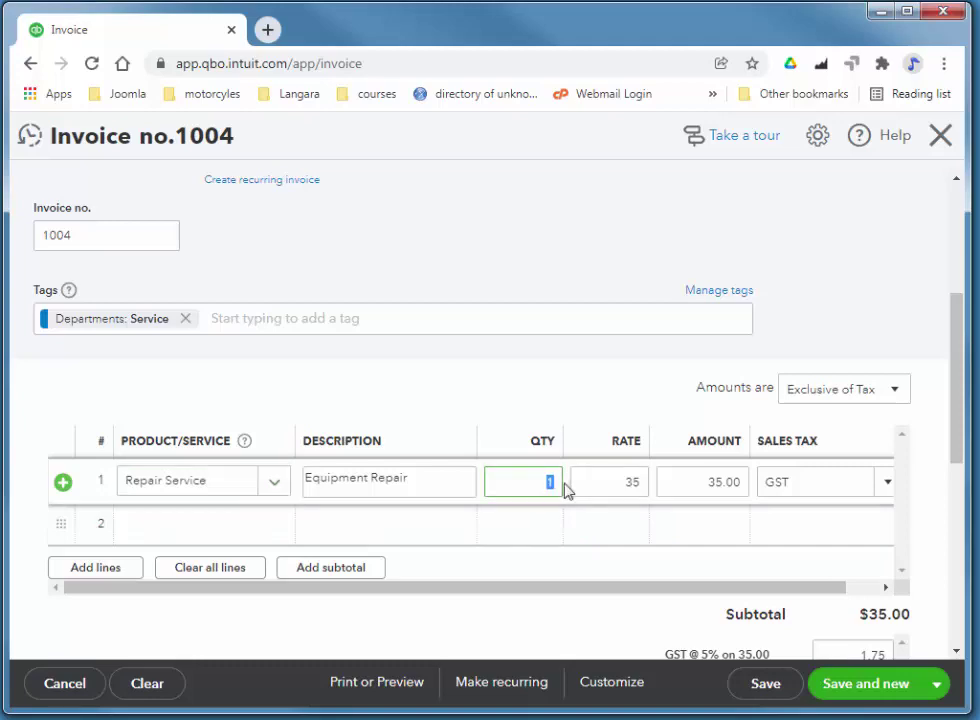
{"action": "type", "text": "2"}
{"action": "key", "text": "Tab"}
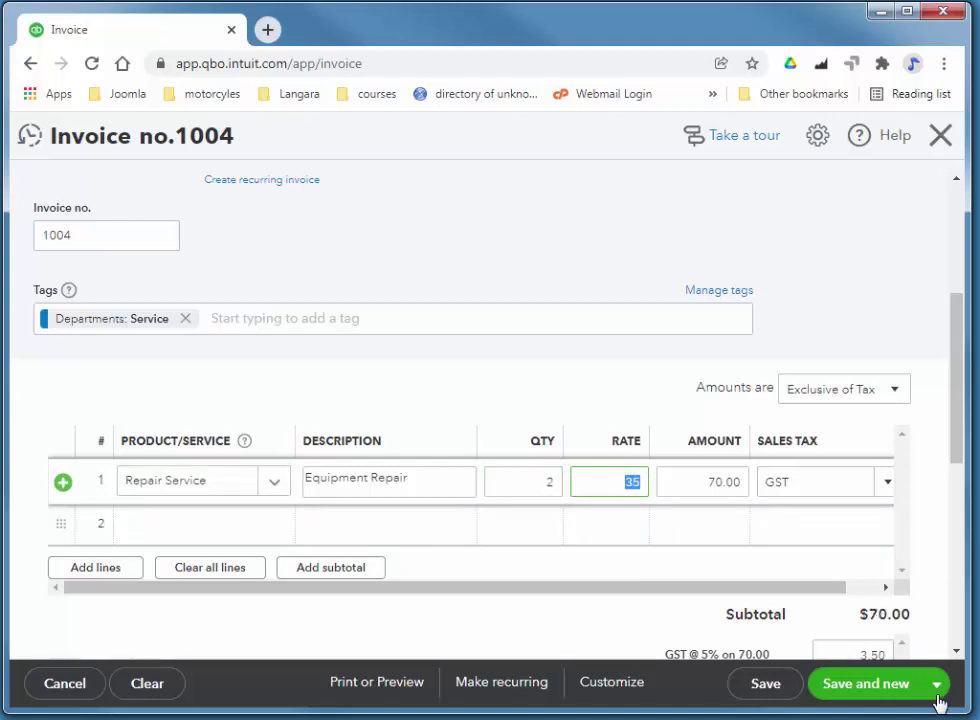
Step: Save the repair invoice, decline the online payments offer and close the invoice form
{"action": "left_click", "coordinate": [938, 685]}
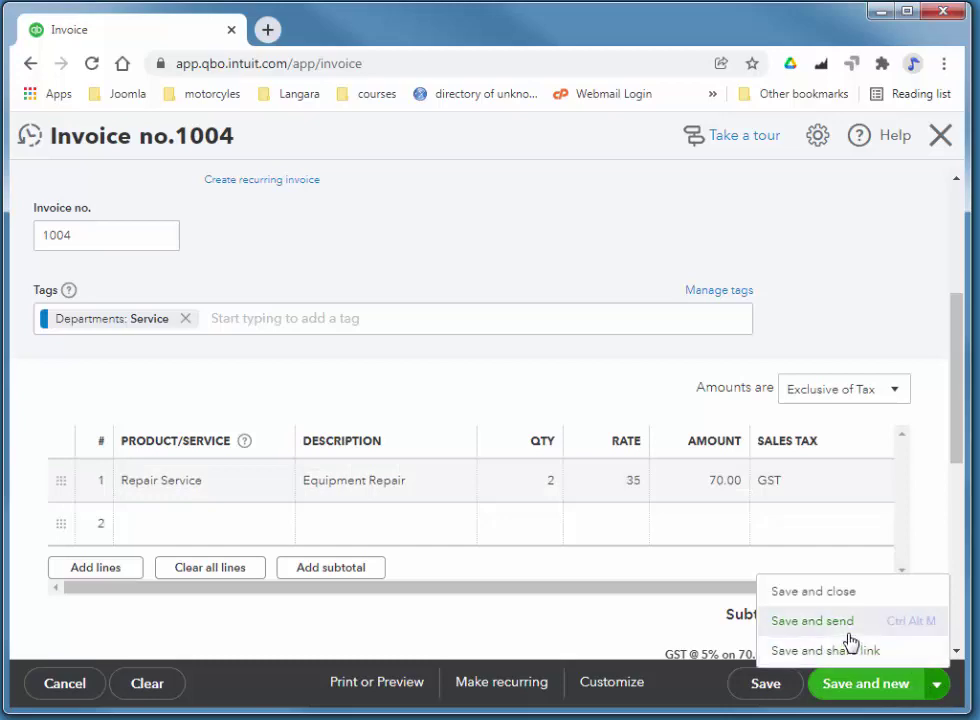
{"action": "left_click", "coordinate": [785, 594]}
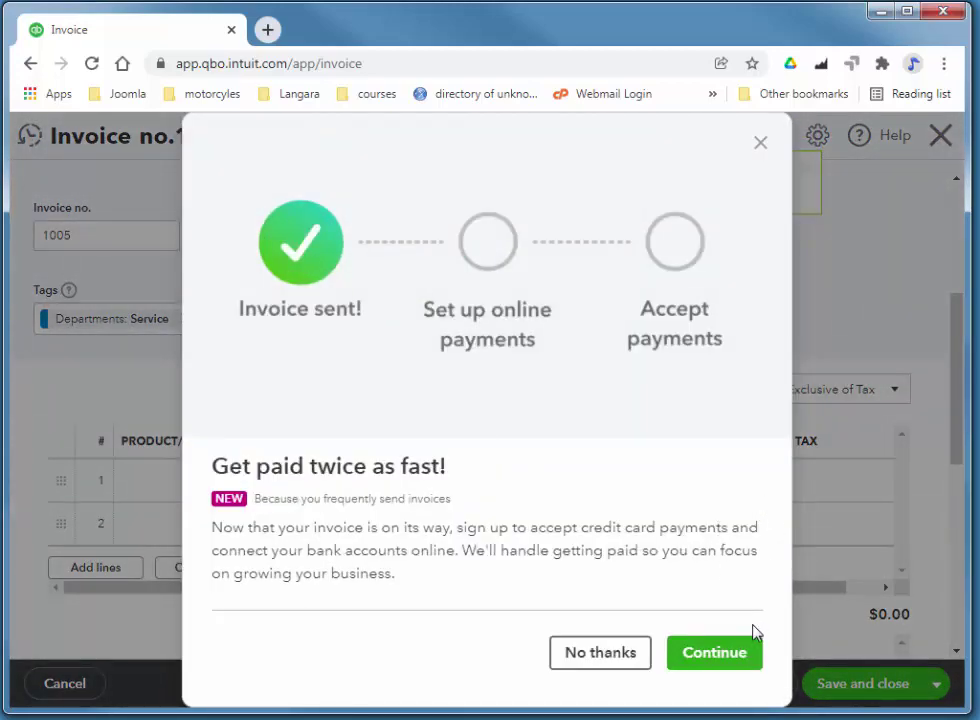
{"action": "left_click", "coordinate": [626, 652]}
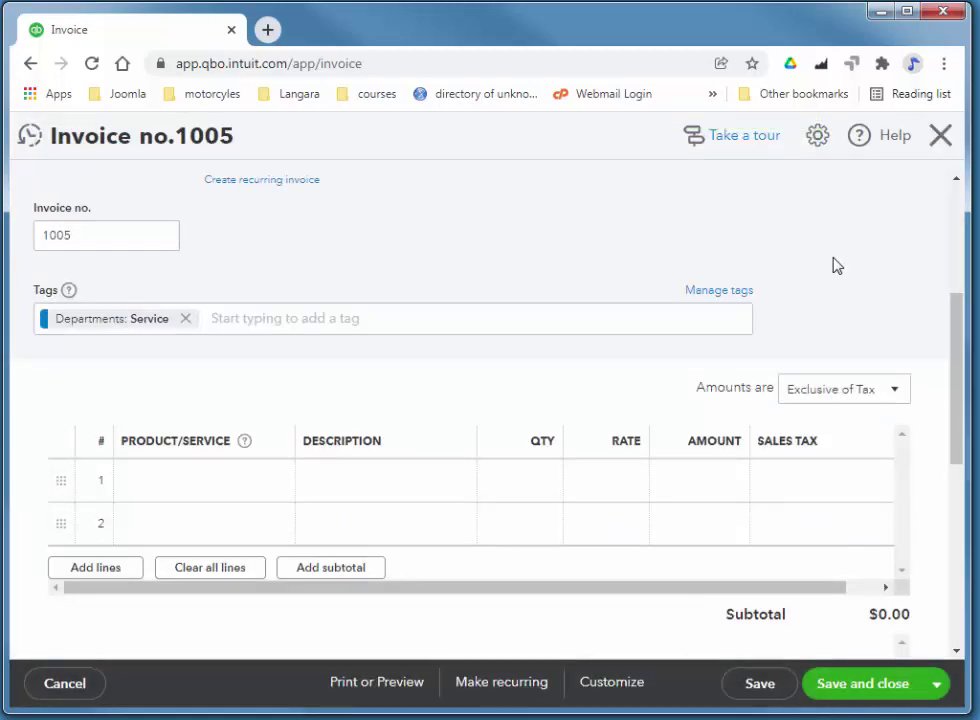
{"action": "left_click", "coordinate": [943, 140]}
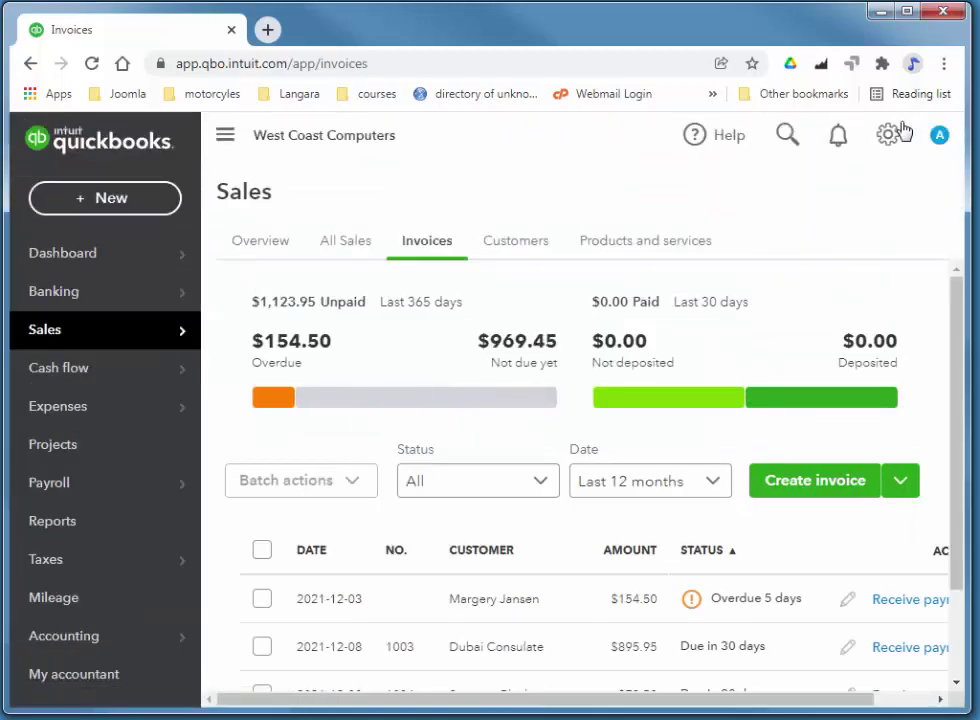
Step: Open the tag list, review the money-in breakdown by department and expand the Departments group
{"action": "left_click", "coordinate": [886, 138]}
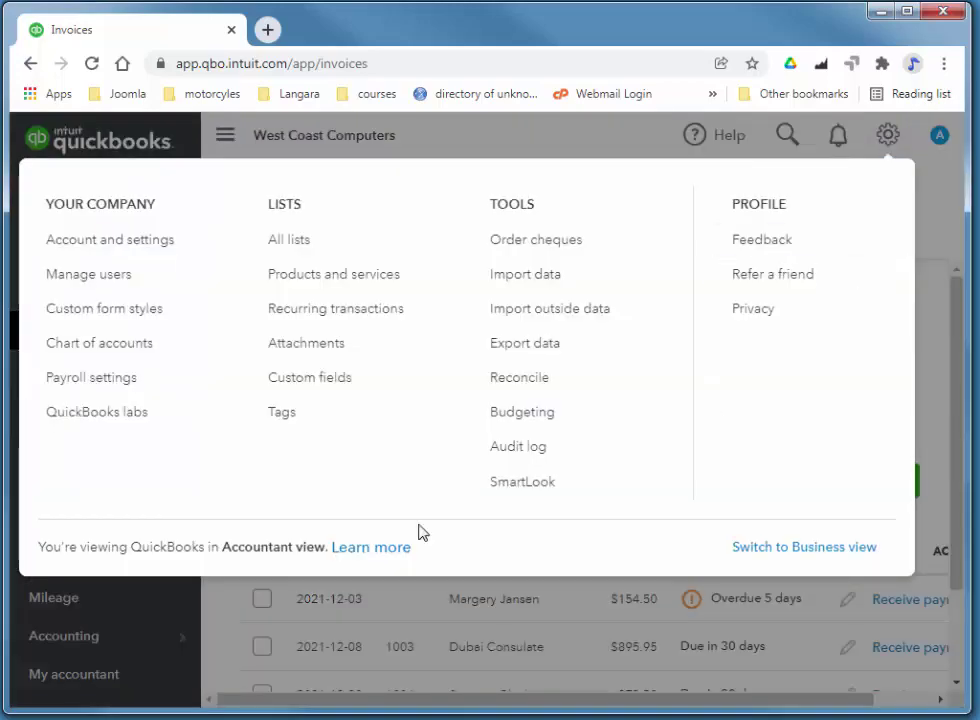
{"action": "left_click", "coordinate": [277, 412]}
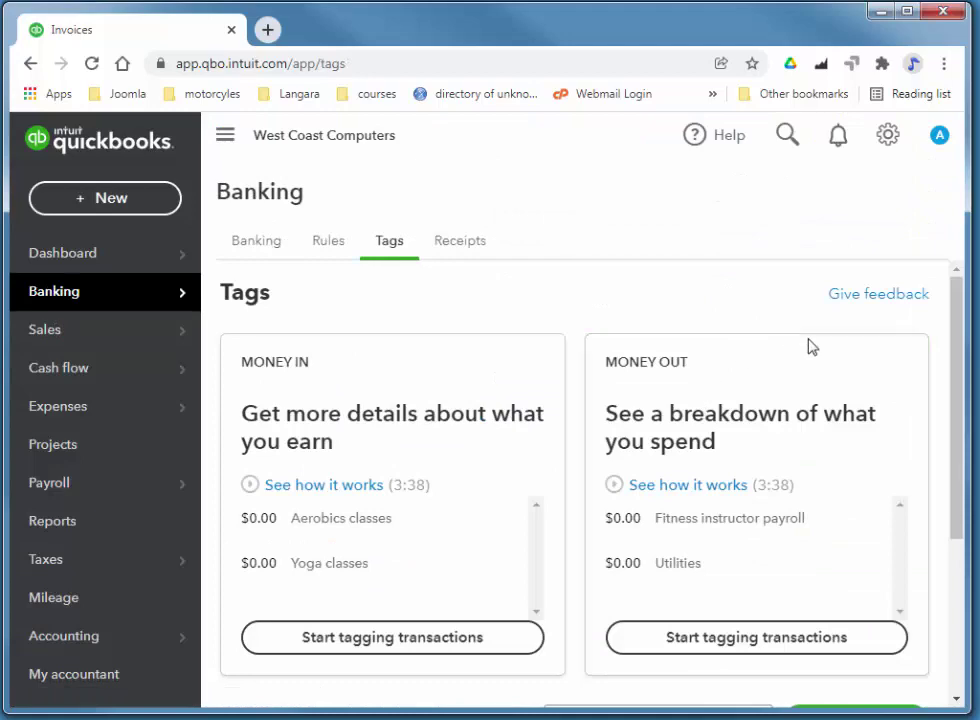
{"action": "scroll", "coordinate": [956, 291], "scroll_direction": "down", "scroll_amount": 1}
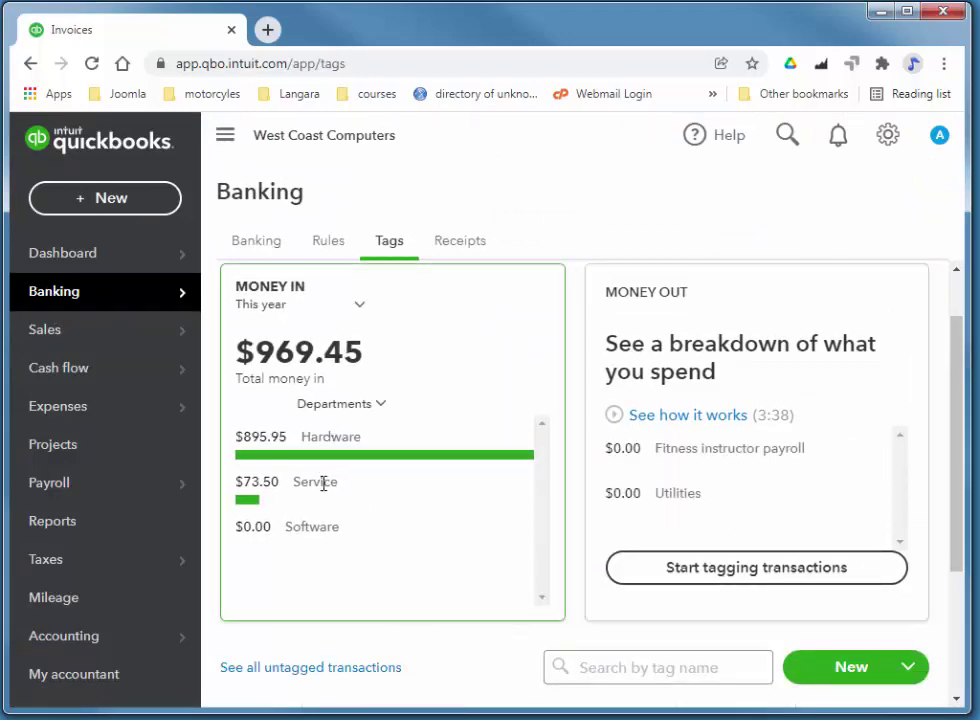
{"action": "scroll", "coordinate": [955, 460], "scroll_direction": "down", "scroll_amount": 1}
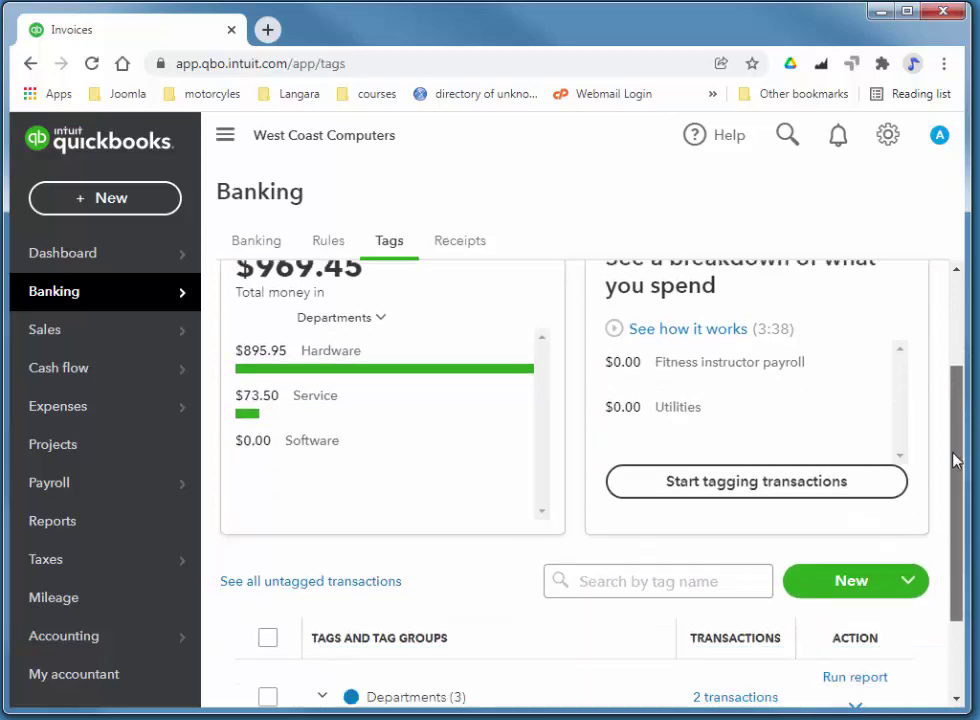
{"action": "left_click_drag", "start_coordinate": [955, 460], "coordinate": [956, 525]}
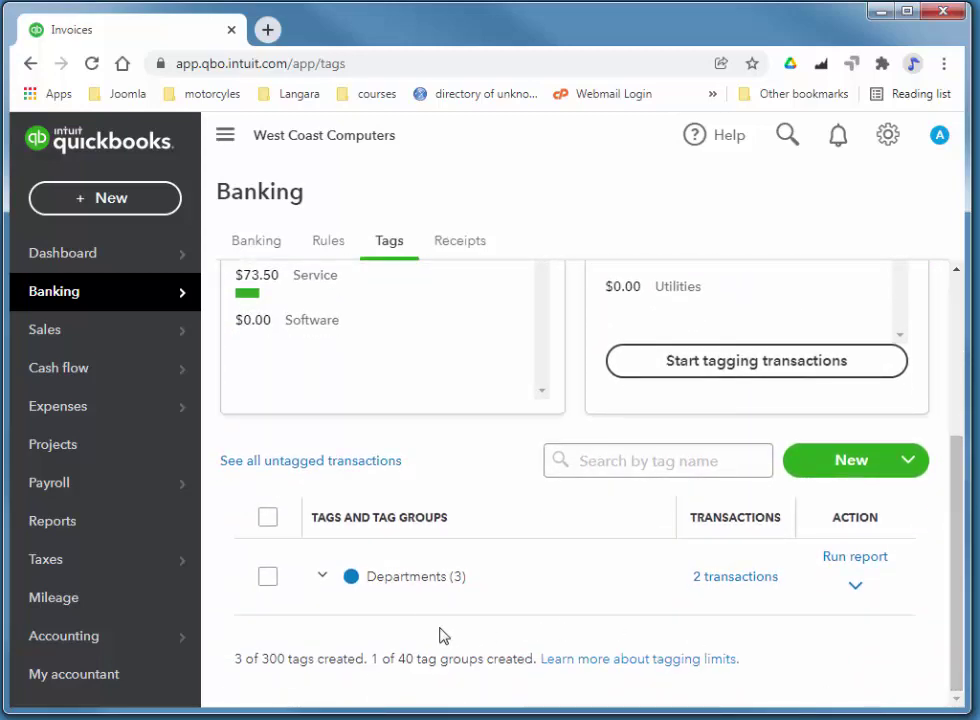
{"action": "left_click", "coordinate": [322, 578]}
{"action": "left_click_drag", "start_coordinate": [958, 498], "coordinate": [958, 552]}
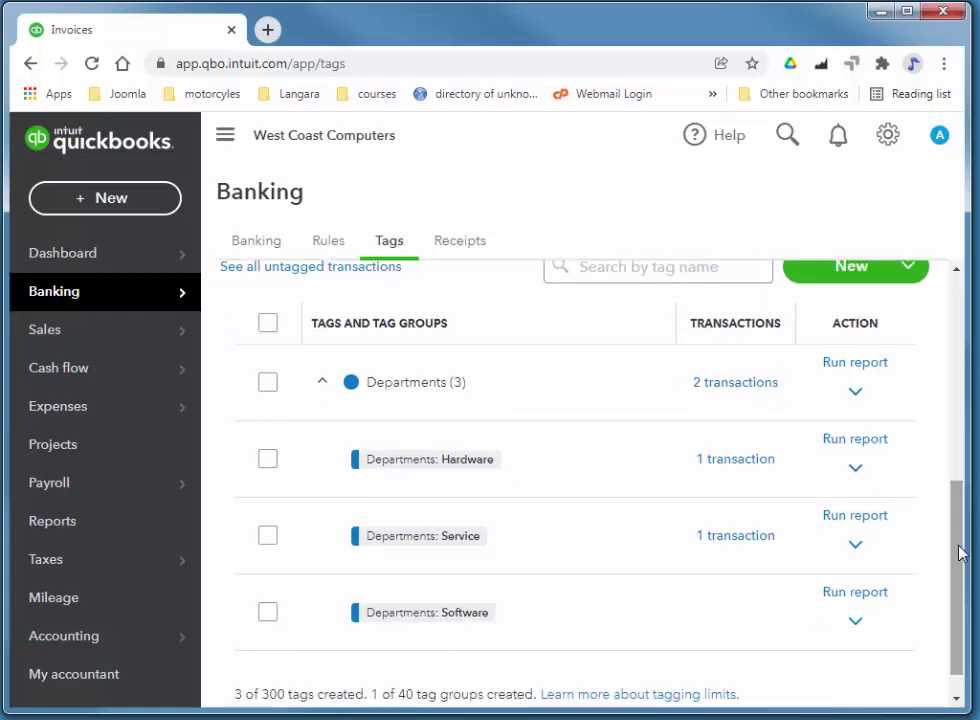
Step: Run the report for the Departments: Hardware tag and review its profit and loss figures
{"action": "left_click", "coordinate": [856, 440]}
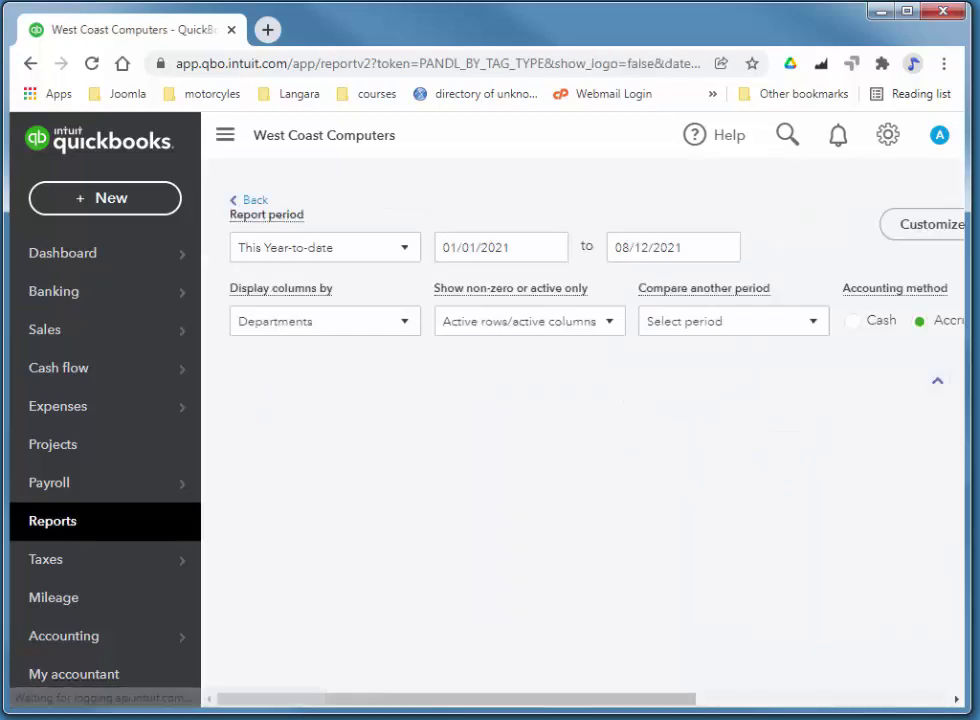
{"action": "scroll", "coordinate": [956, 306], "scroll_direction": "down", "scroll_amount": 3}
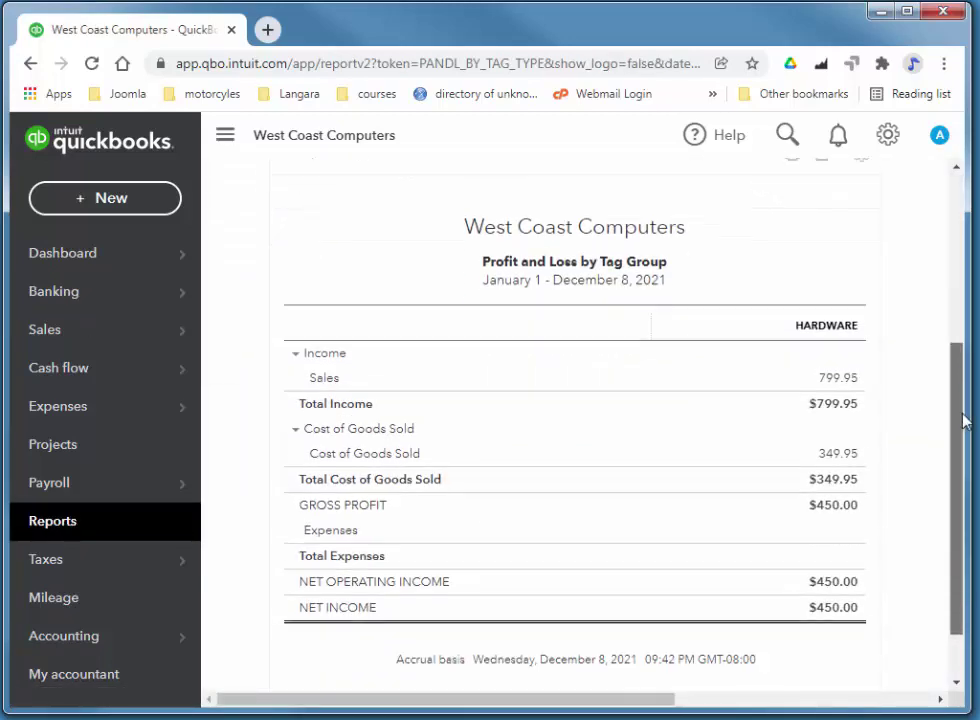
{"action": "scroll", "coordinate": [937, 289], "scroll_direction": "up", "scroll_amount": 5}
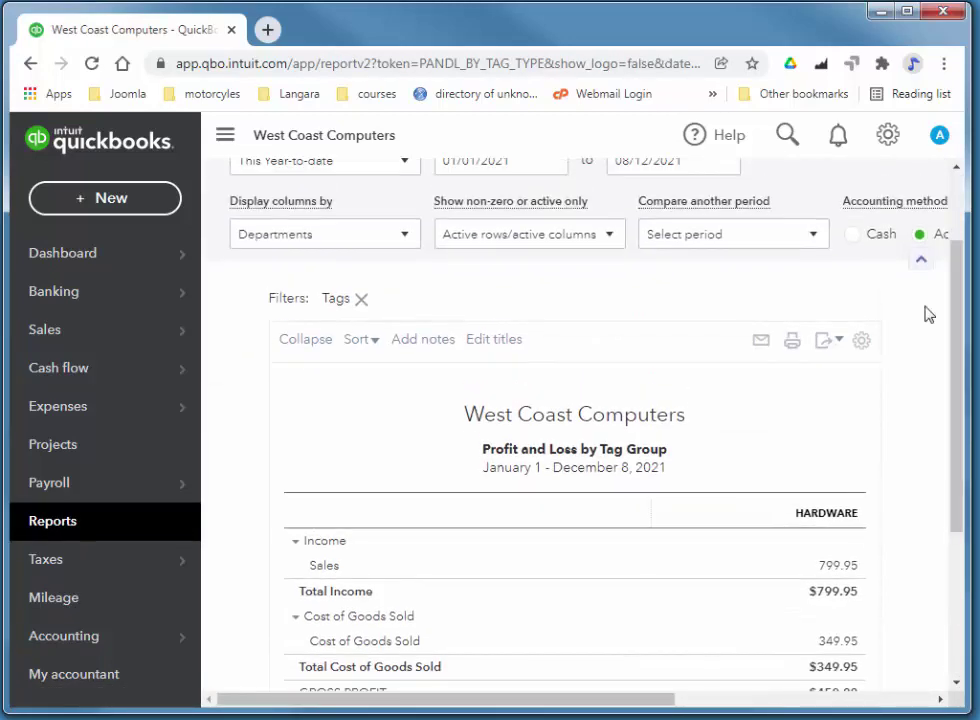